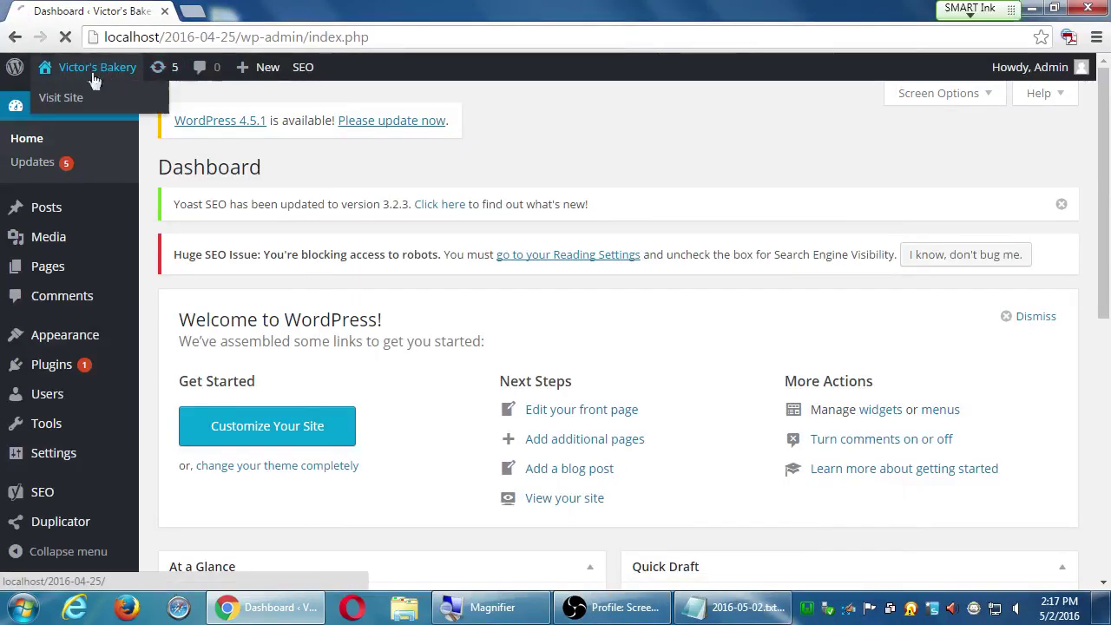
- Look over the bakery site's front page, including its heading, welcome text, sidebar widgets and reply section
scroll(385, 298, "down", 2)
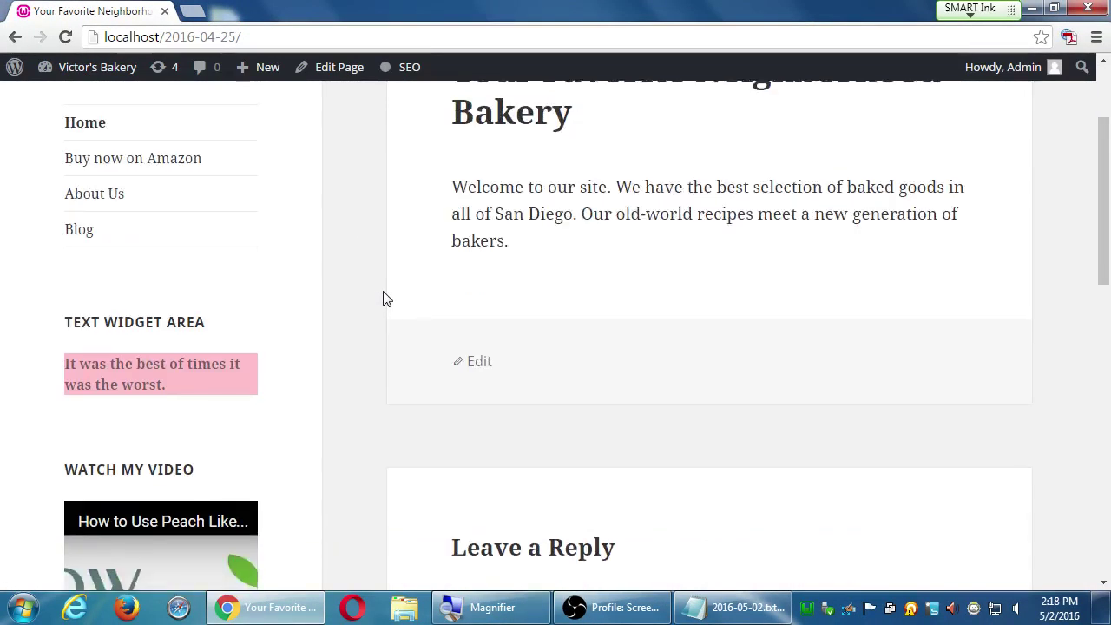
scroll(384, 297, "down", 3)
scroll(372, 298, "up", 1)
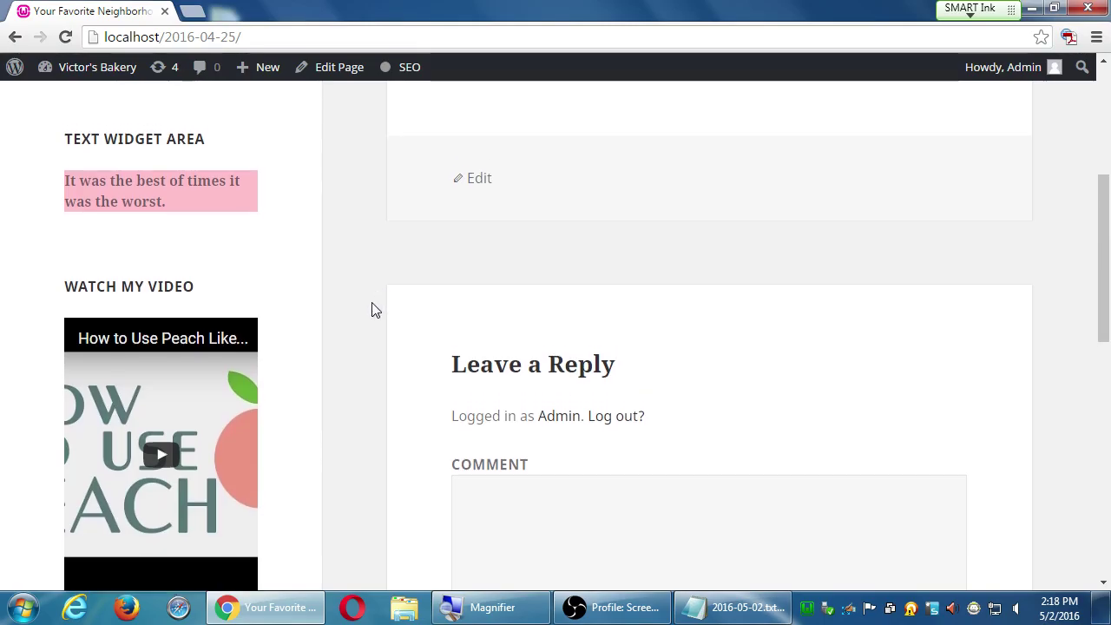
scroll(386, 321, "down", 2)
scroll(373, 422, "up", 2)
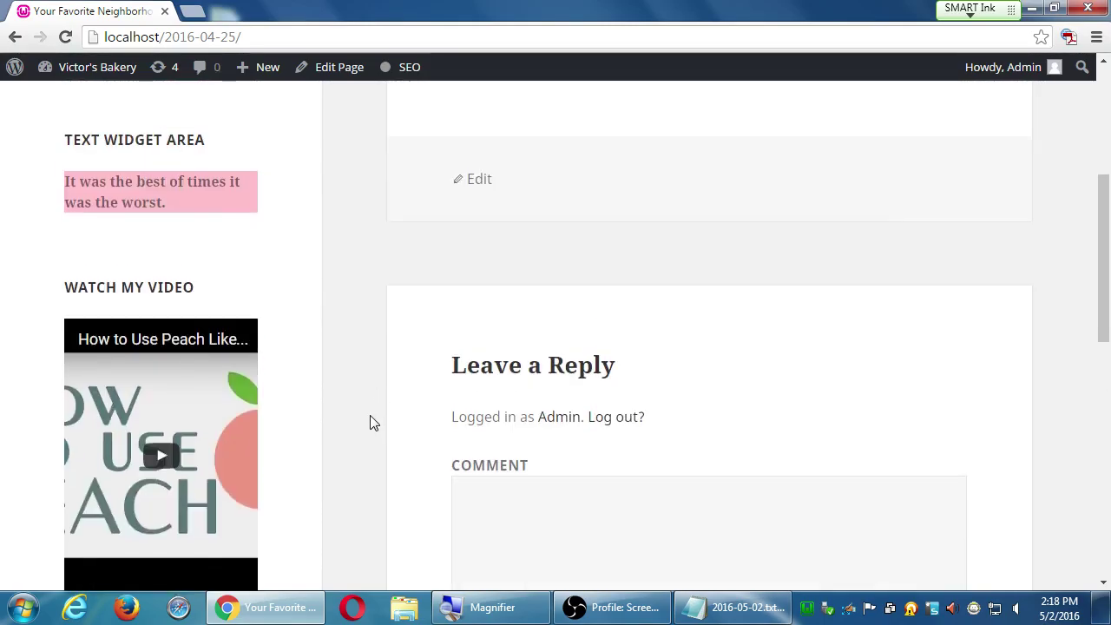
scroll(371, 422, "up", 4)
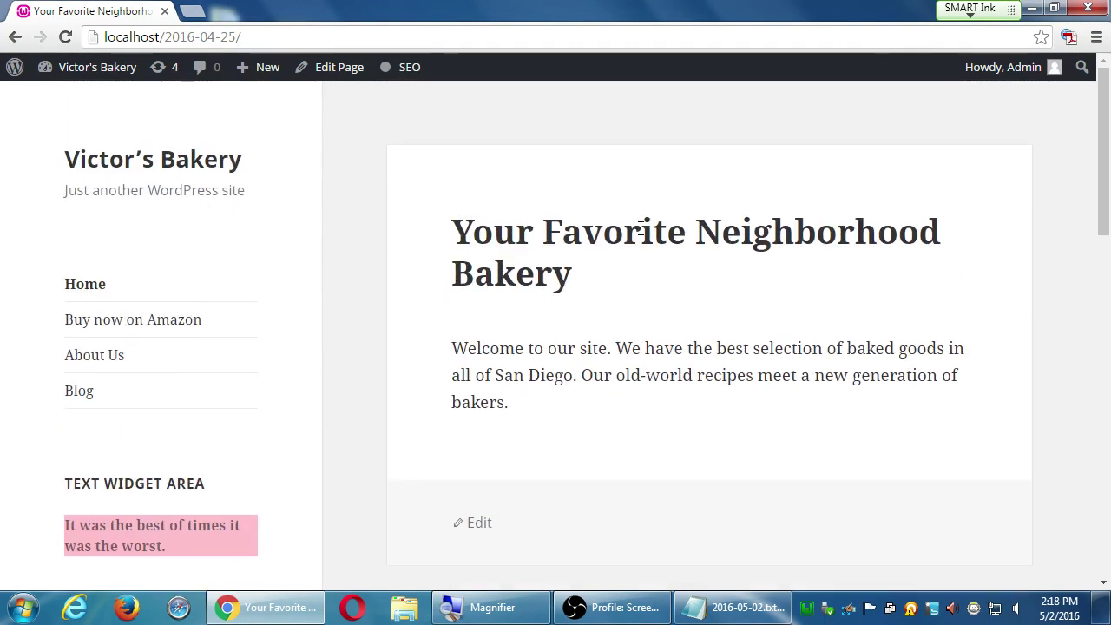
left_click_drag(570, 230, 650, 329)
left_click(720, 397)
scroll(379, 392, "down", 1)
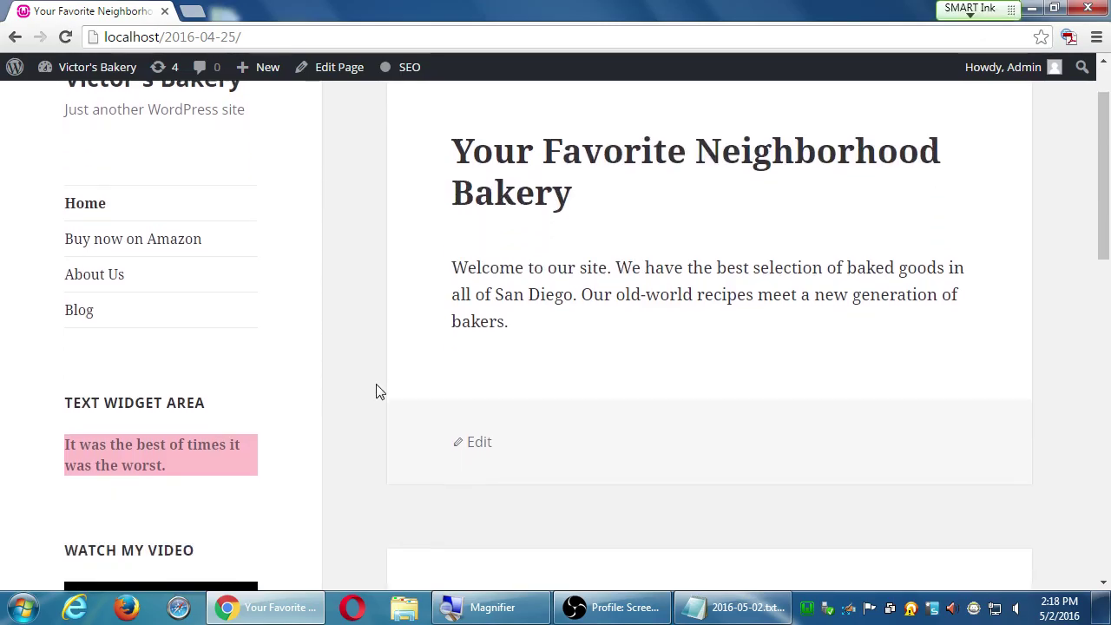
scroll(378, 390, "down", 5)
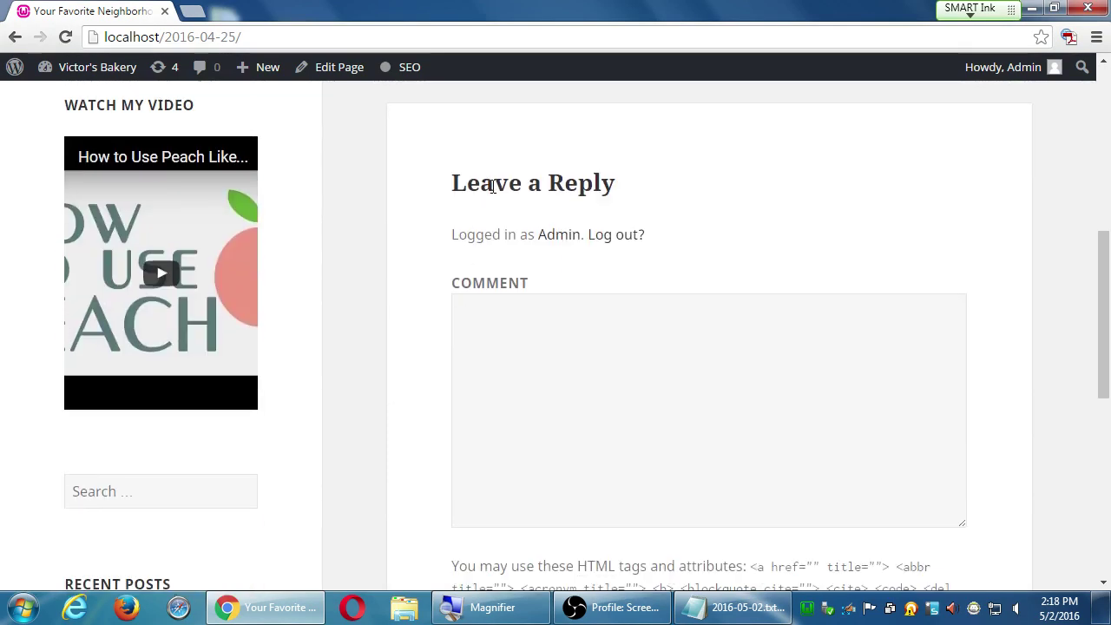
scroll(421, 347, "down", 4)
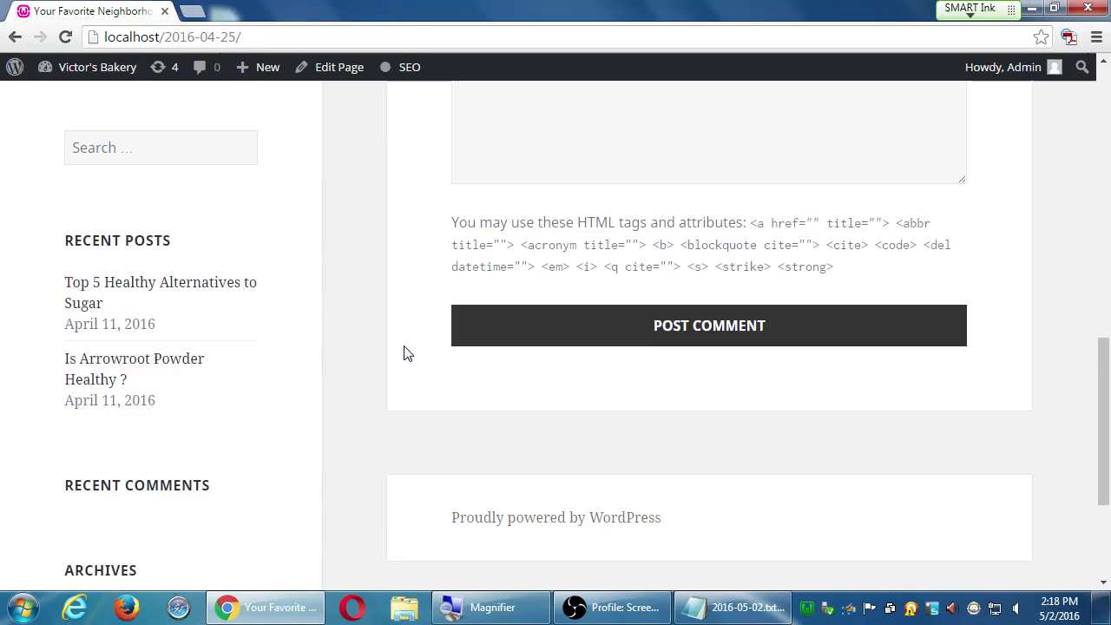
scroll(404, 352, "down", 3)
scroll(321, 390, "up", 6)
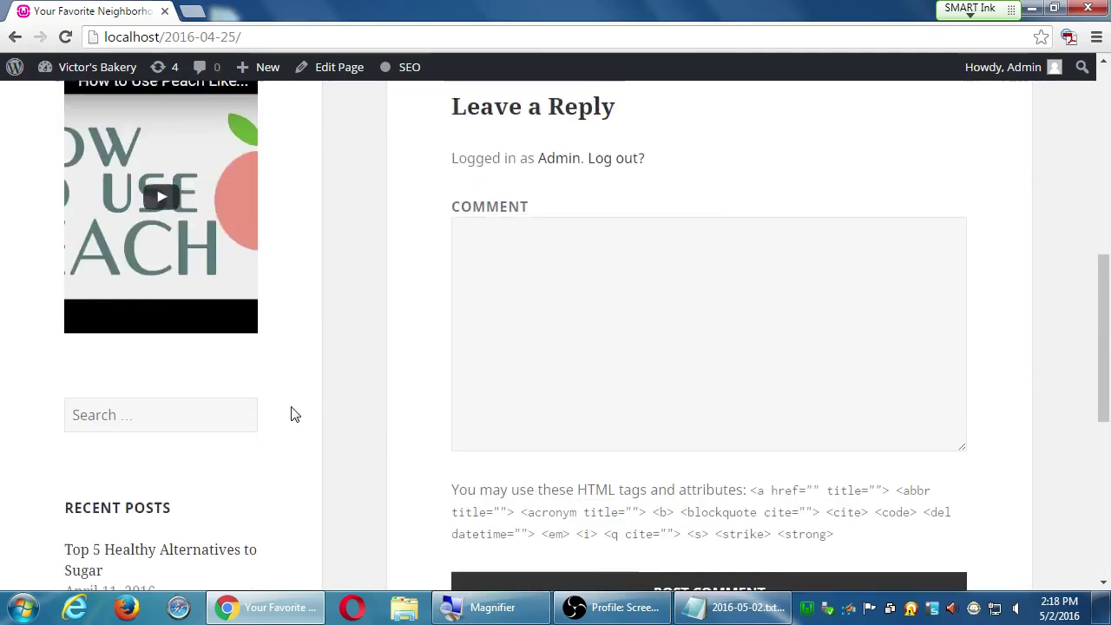
scroll(291, 414, "up", 7)
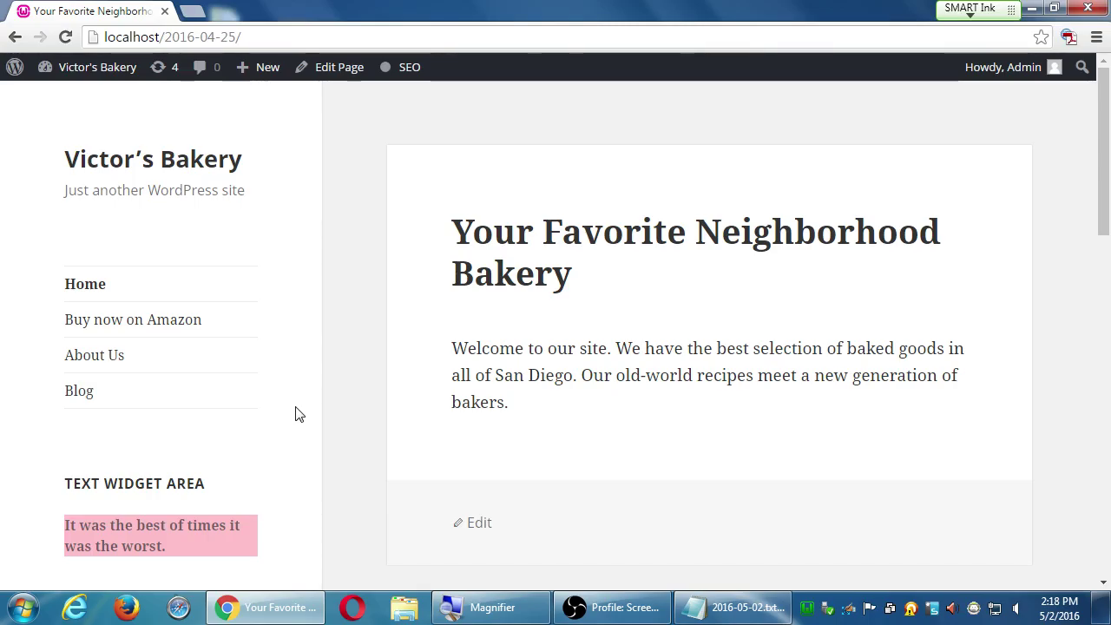
- Examine the Leave a Reply comment form beneath the front page's content
scroll(295, 414, "down", 8)
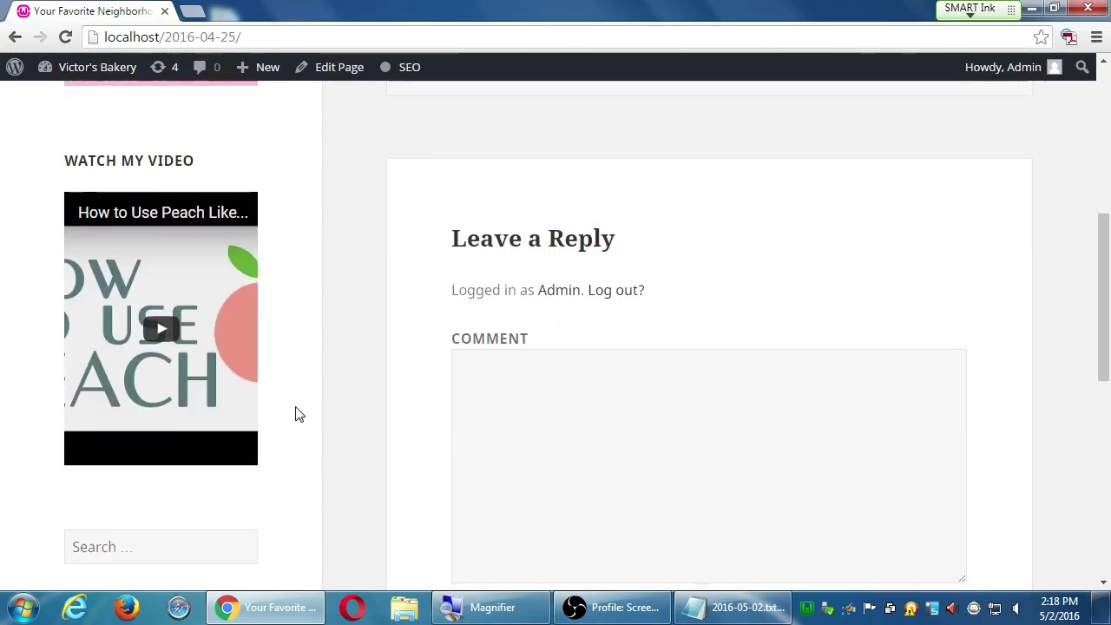
scroll(295, 414, "down", 2)
scroll(295, 414, "up", 1)
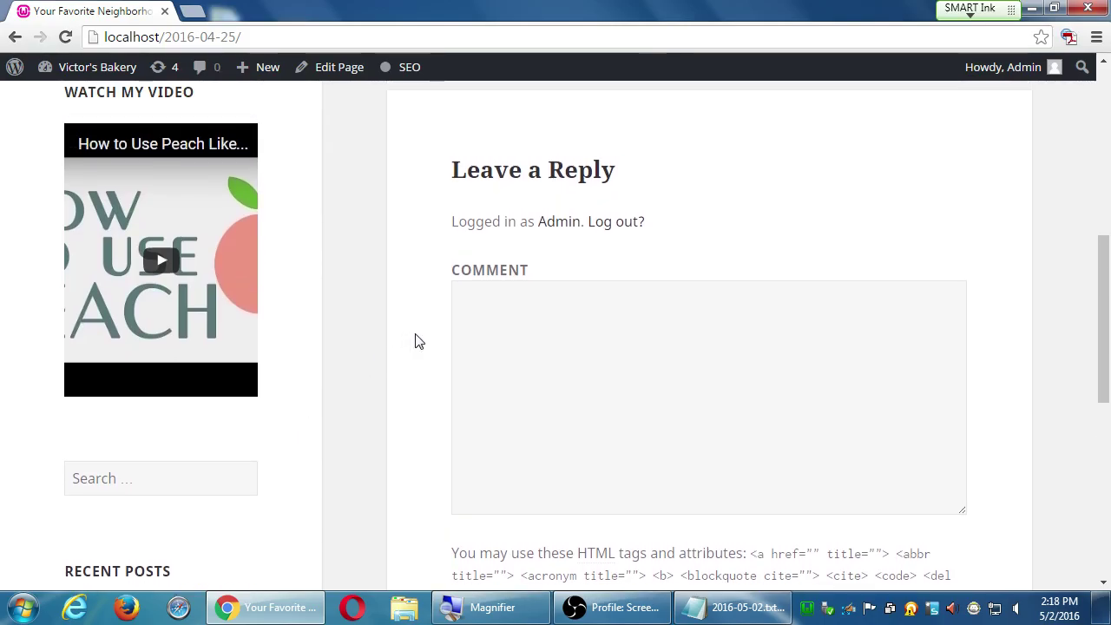
scroll(451, 252, "up", 1)
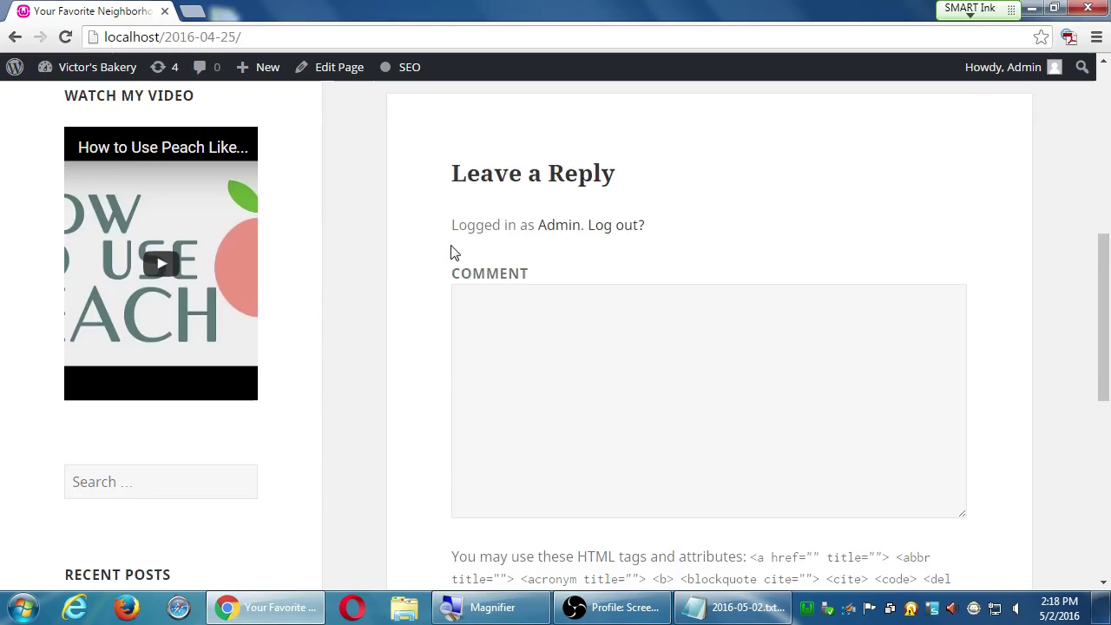
scroll(450, 252, "up", 2)
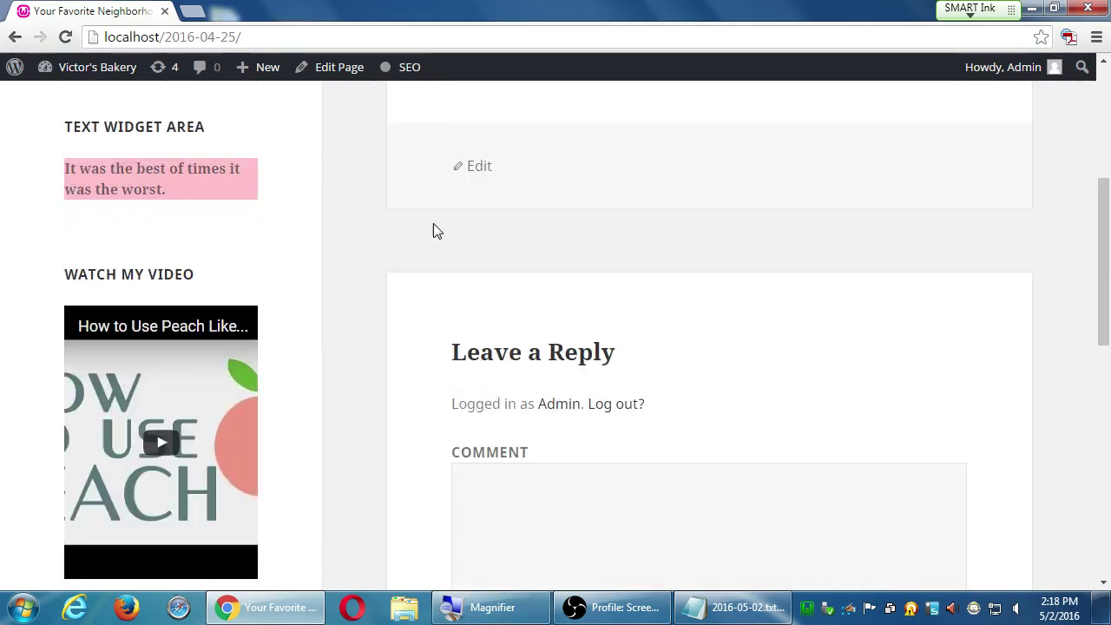
- Visit the About Us page and check whether a comment form follows its content
scroll(433, 230, "up", 4)
left_click(67, 360)
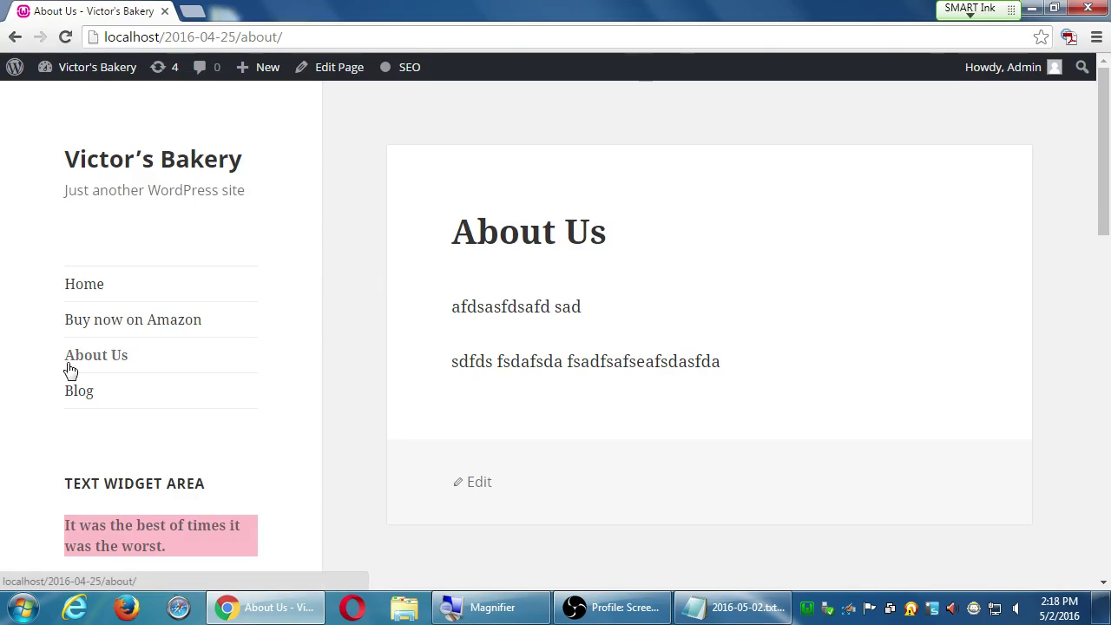
scroll(476, 275, "down", 2)
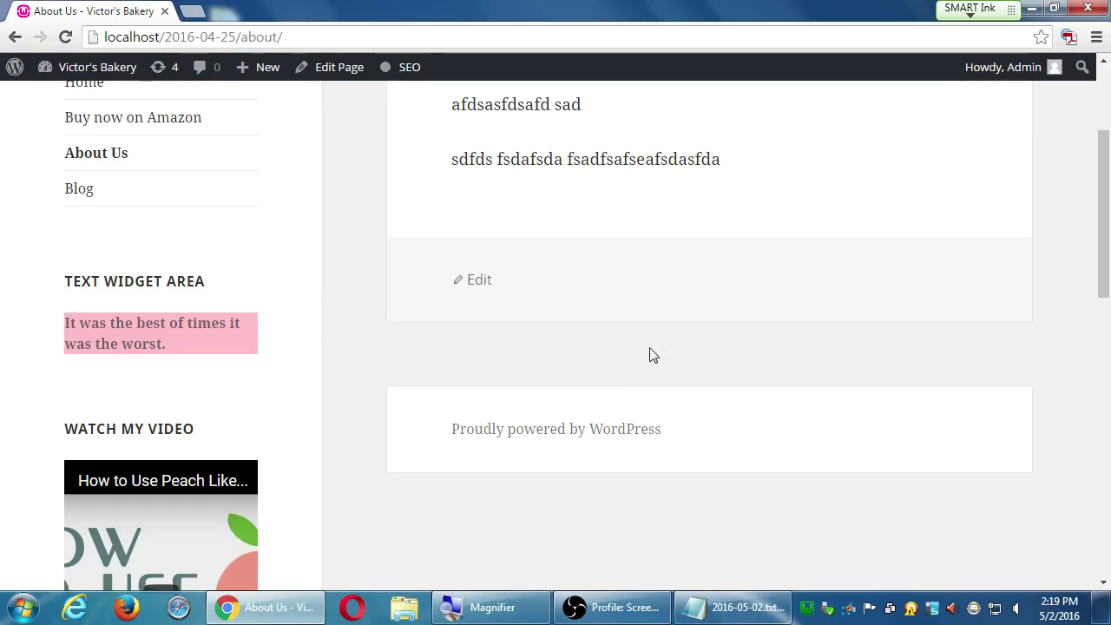
scroll(608, 373, "up", 2)
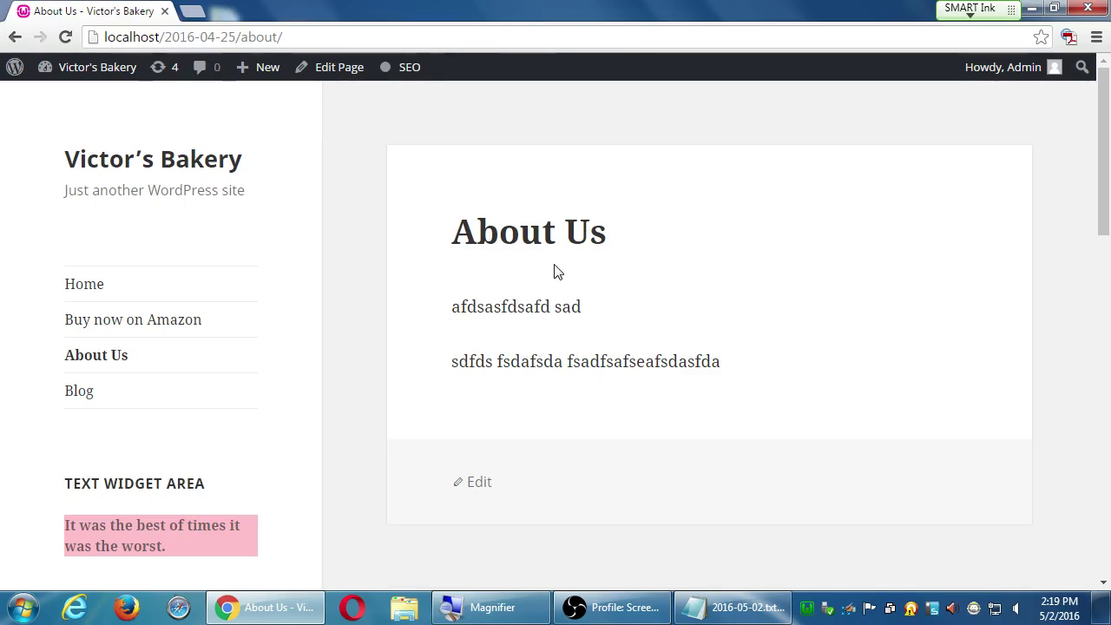
scroll(530, 264, "down", 1)
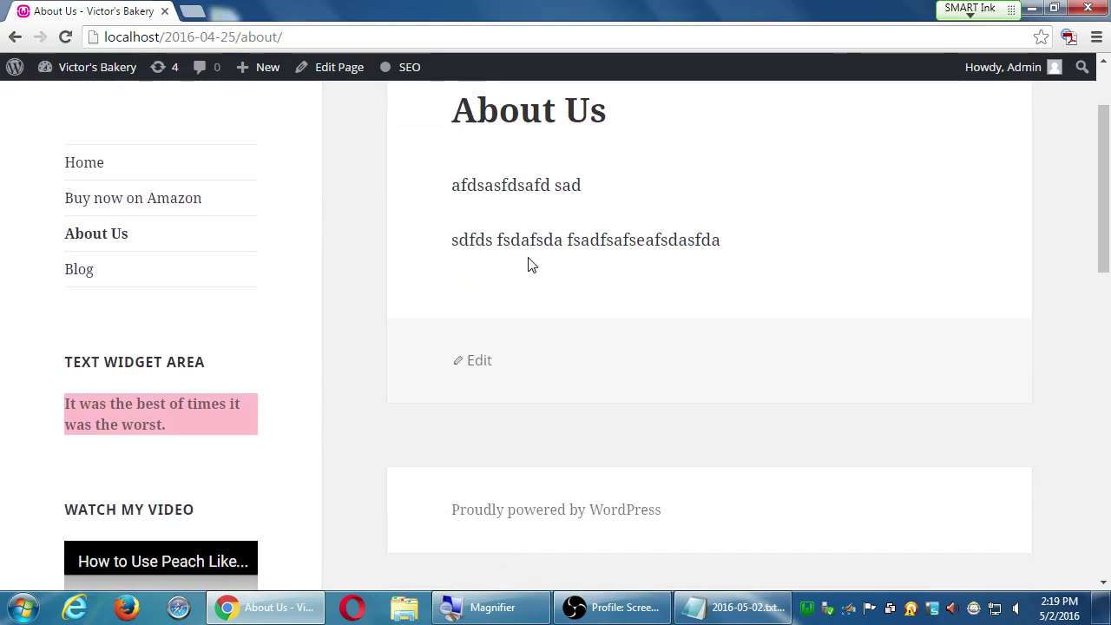
scroll(529, 263, "down", 1)
scroll(529, 263, "up", 2)
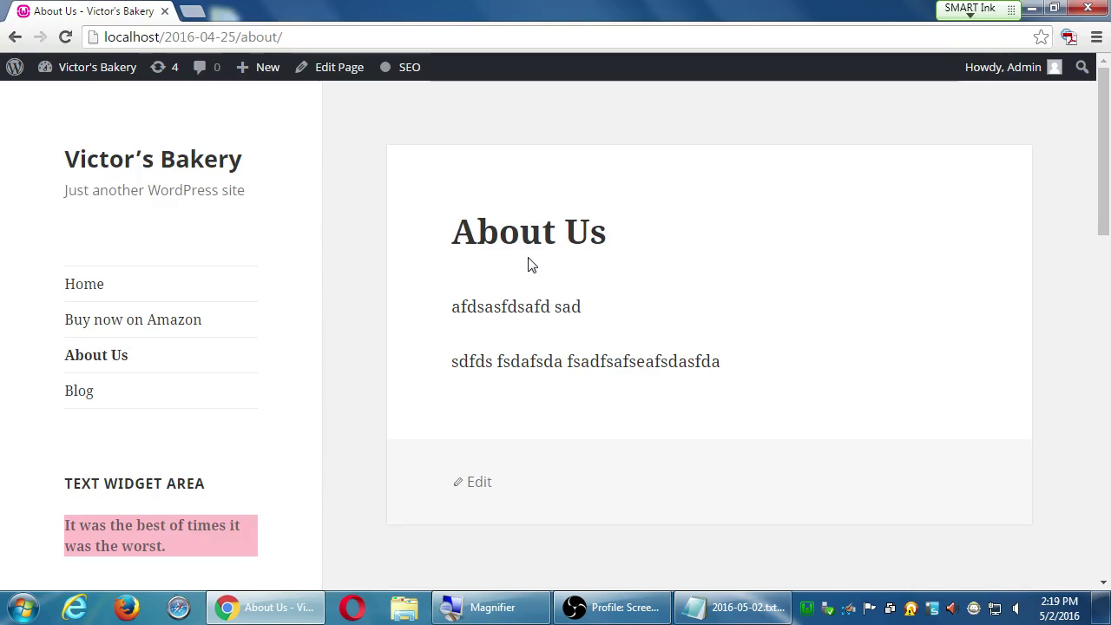
left_click_drag(521, 233, 640, 245)
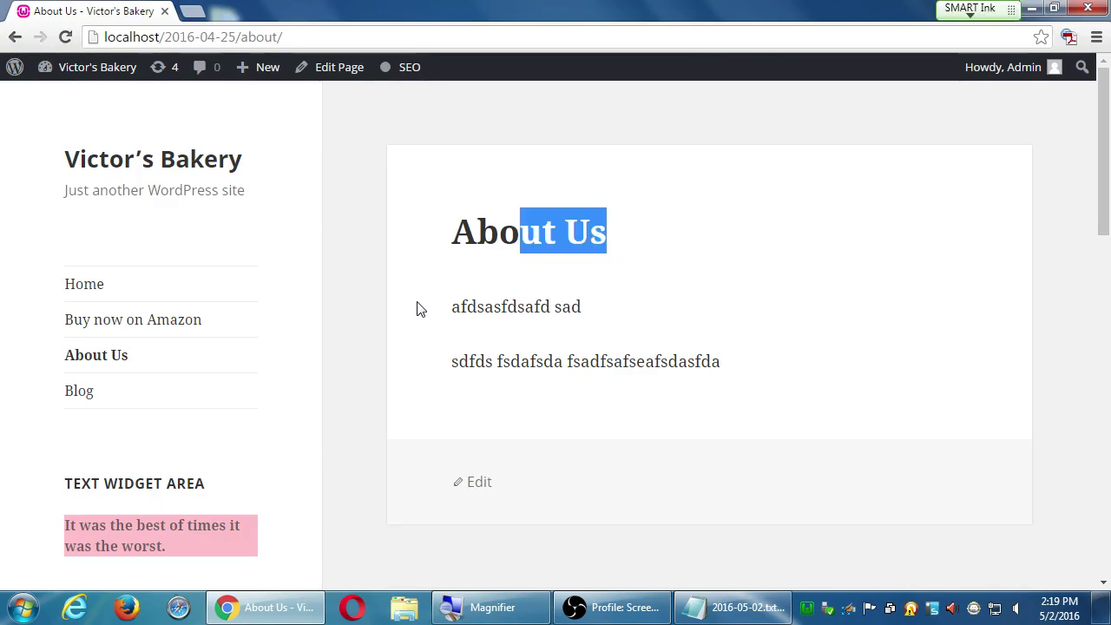
left_click(379, 288)
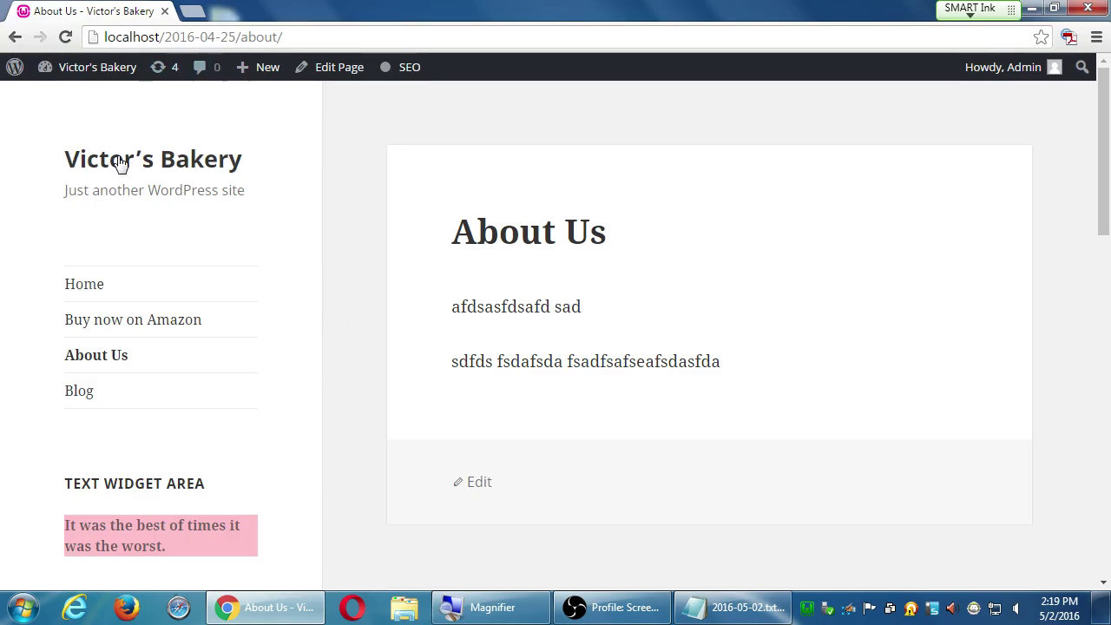
- Return to the site's Home page and check its Leave a Reply section again
left_click(103, 285)
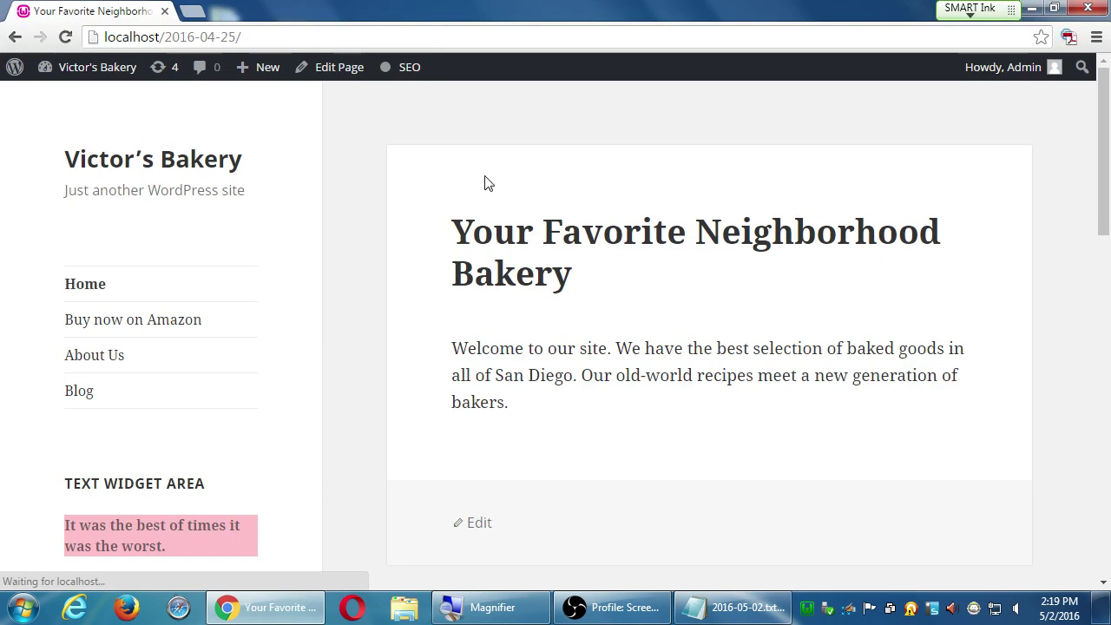
scroll(485, 183, "down", 5)
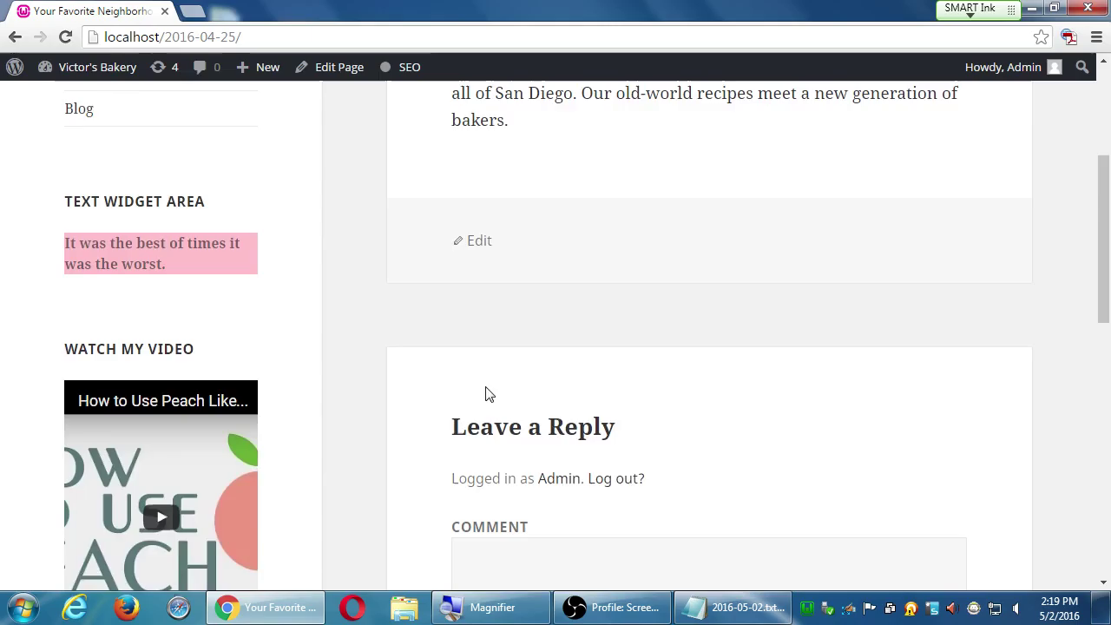
scroll(487, 390, "up", 5)
- Go to the site's admin dashboard and open the list of all pages
mouse_move(93, 76)
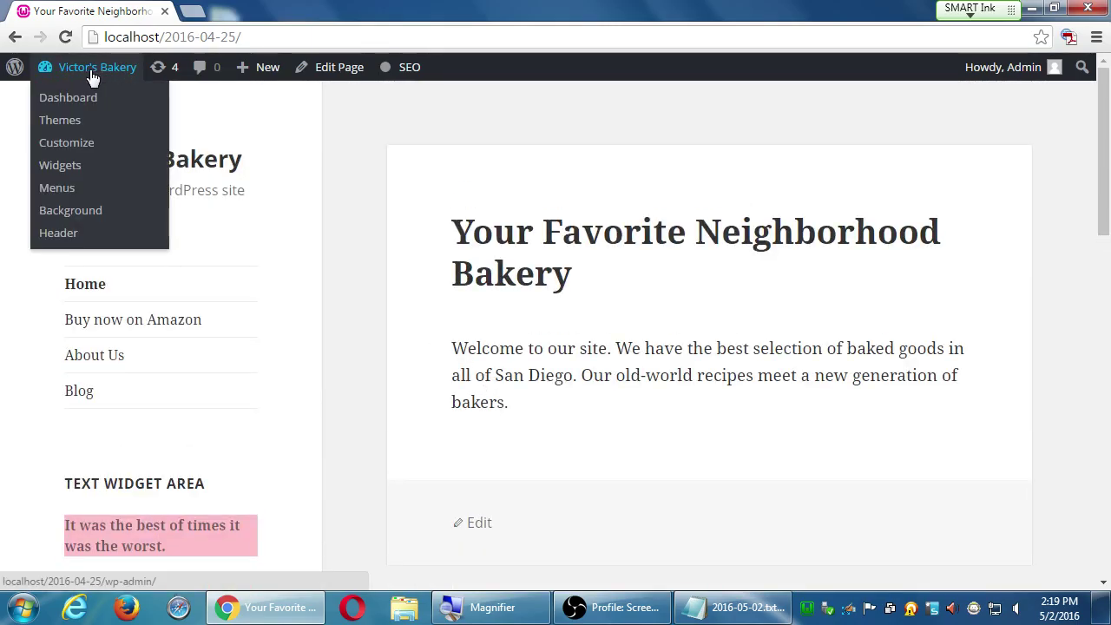
left_click(87, 96)
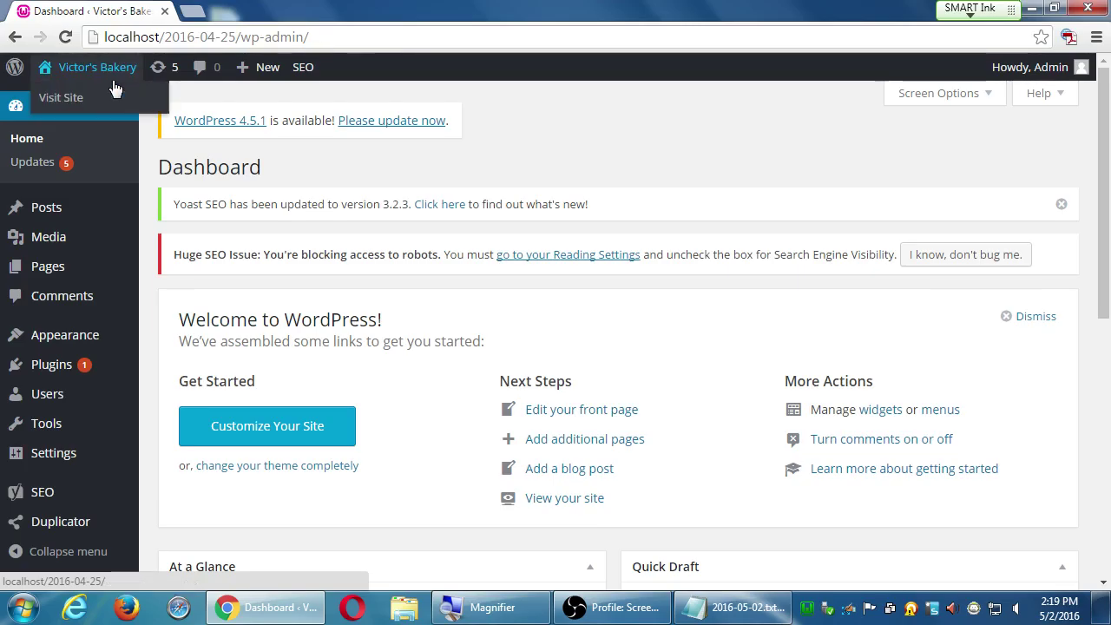
mouse_move(64, 276)
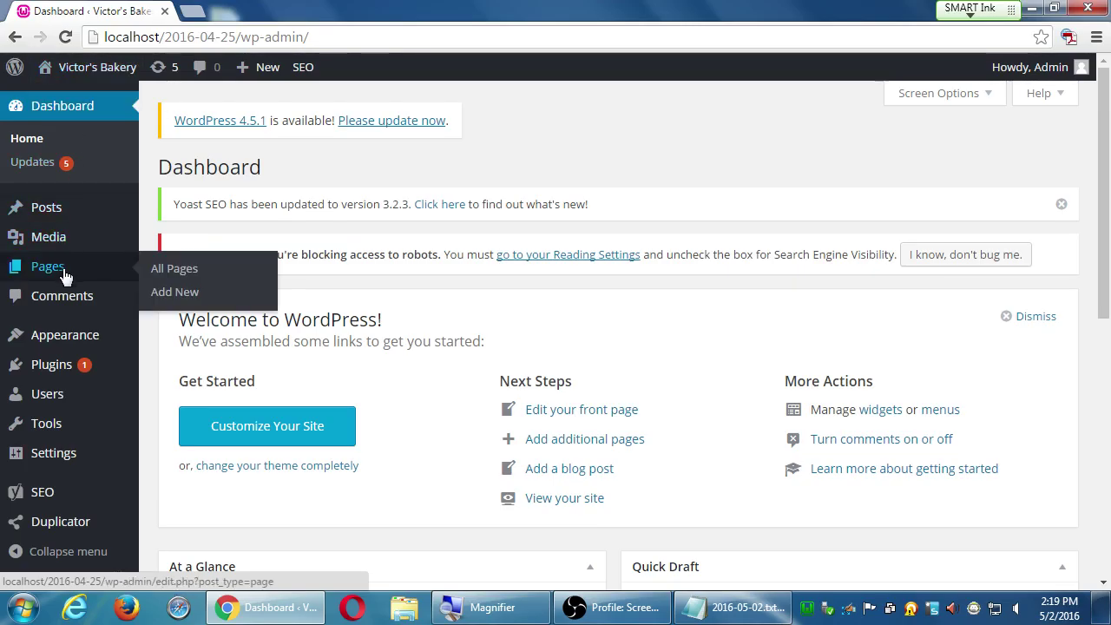
left_click(64, 275)
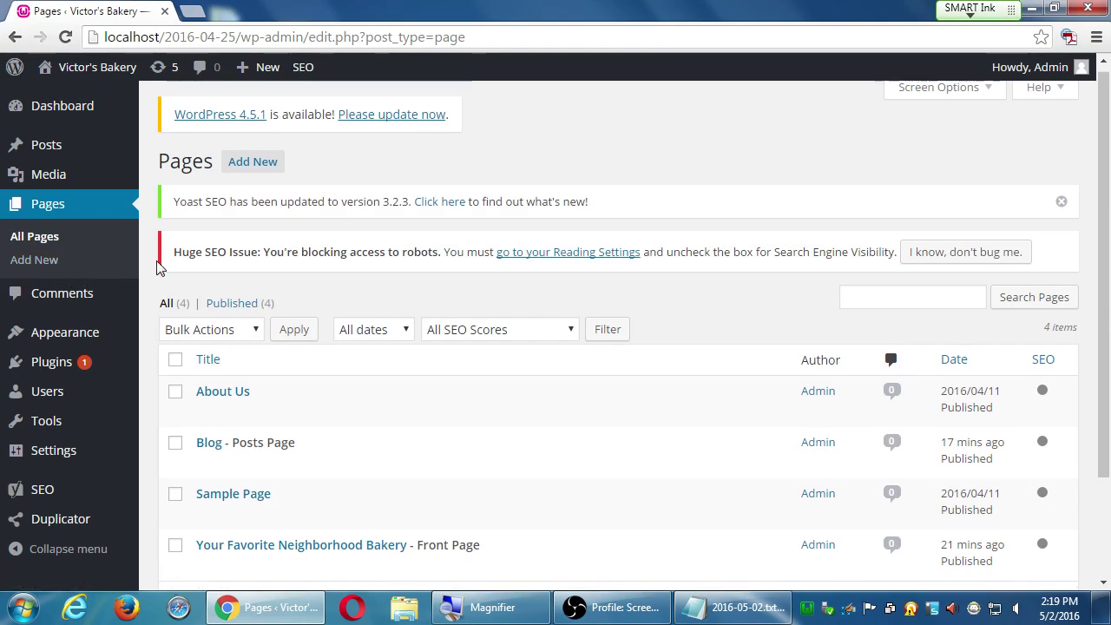
scroll(156, 267, "down", 1)
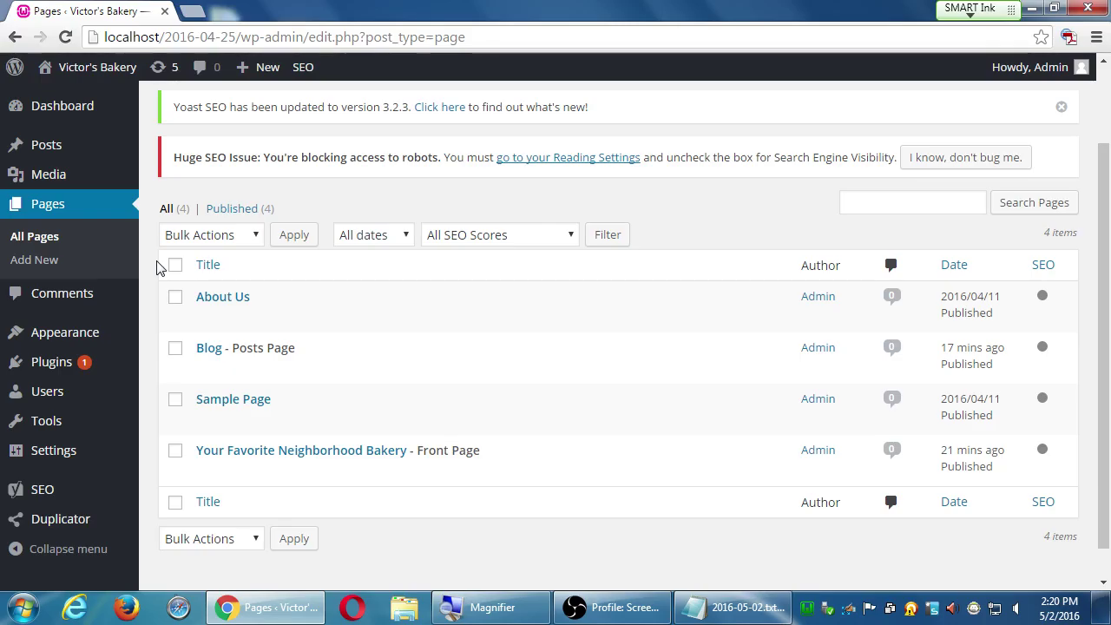
scroll(293, 347, "down", 1)
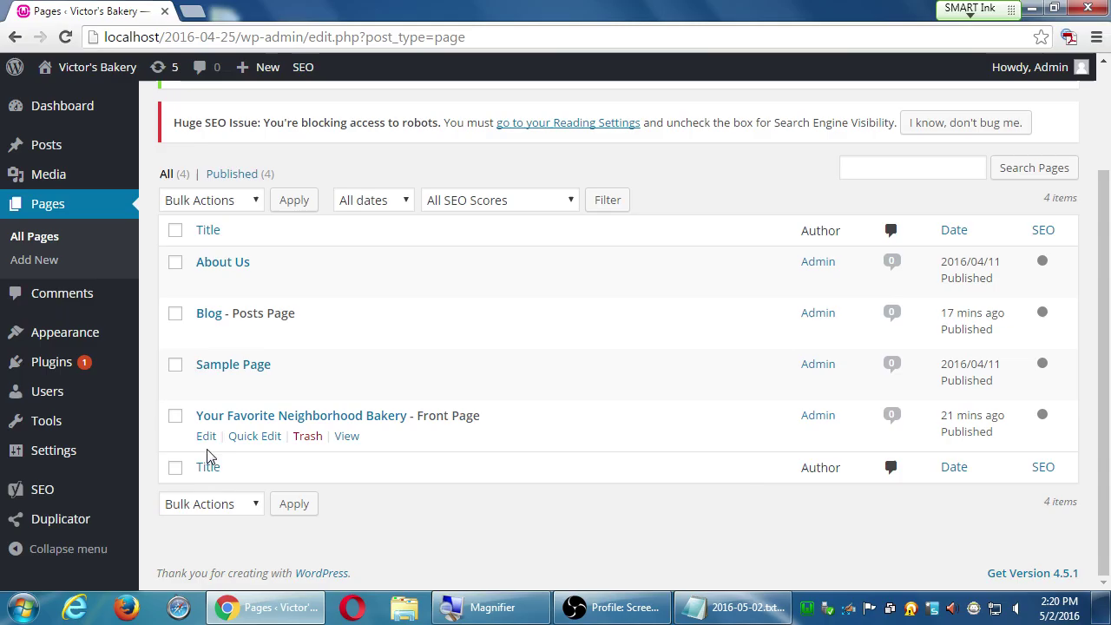
- Quick-edit the "Your Favorite Neighborhood Bakery" front page to disable Allow Comments, and update it
left_click(250, 437)
scroll(260, 434, "down", 3)
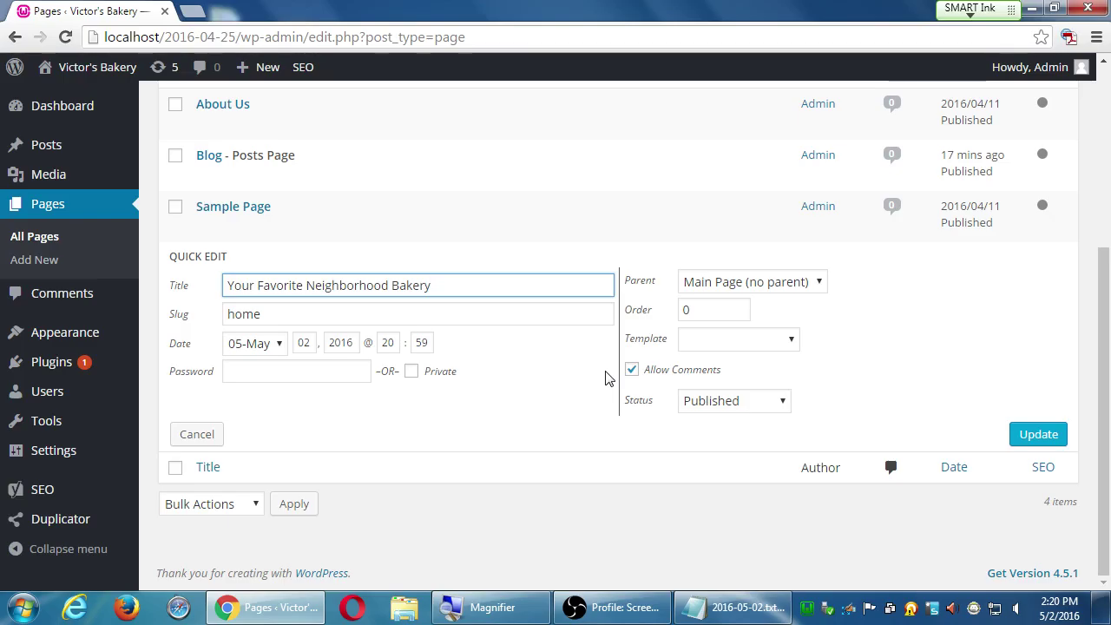
left_click(631, 371)
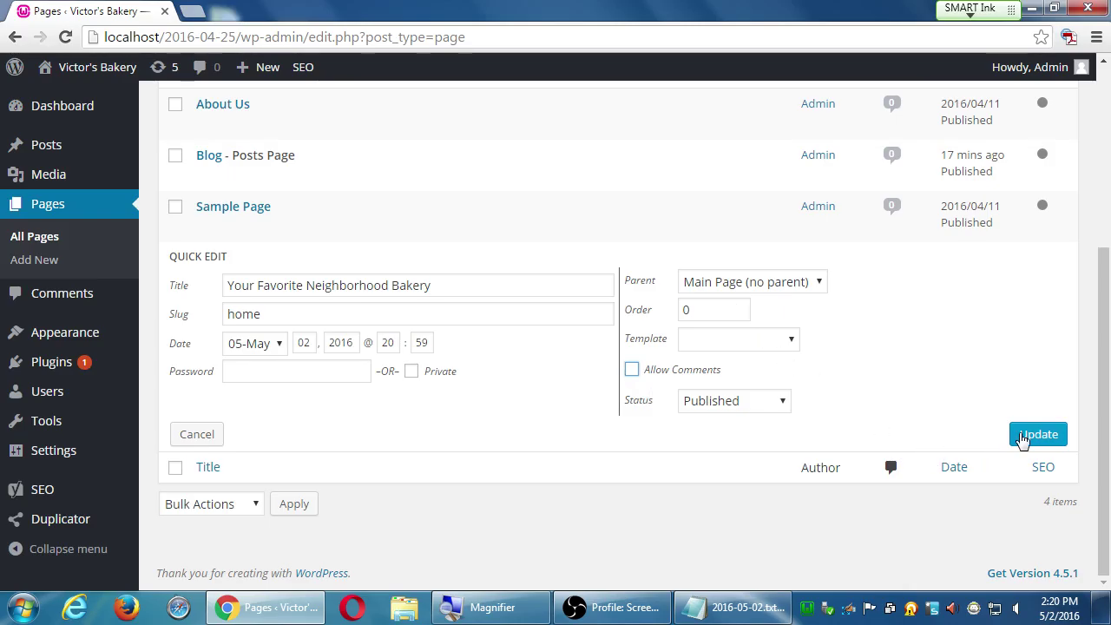
left_click(1025, 439)
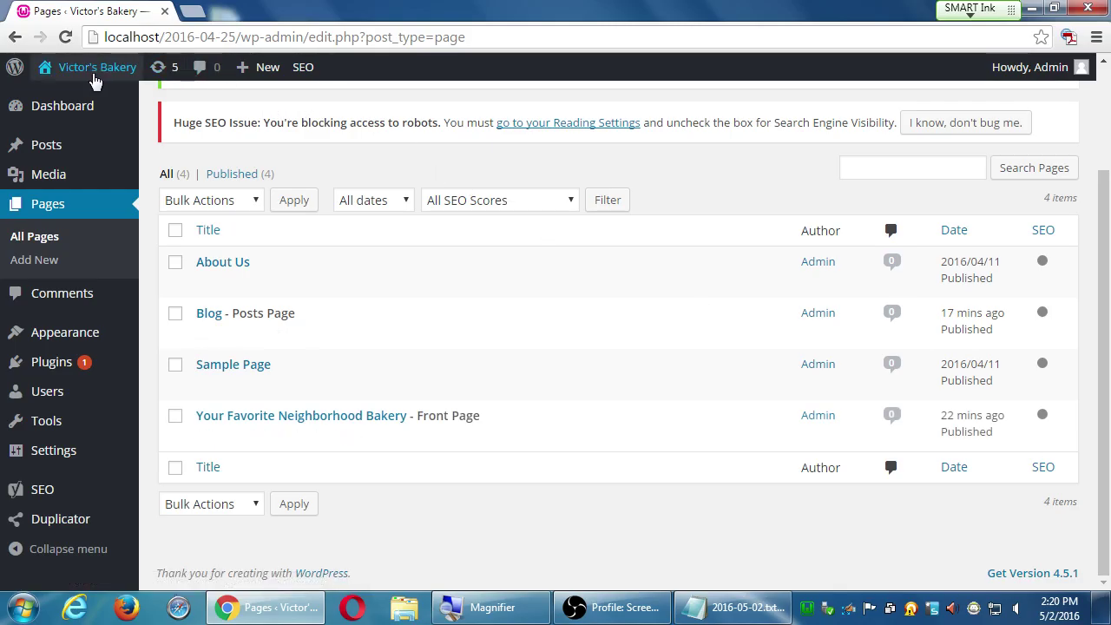
- Visit the live site and check the front page for the comment form
mouse_move(94, 78)
left_click(76, 100)
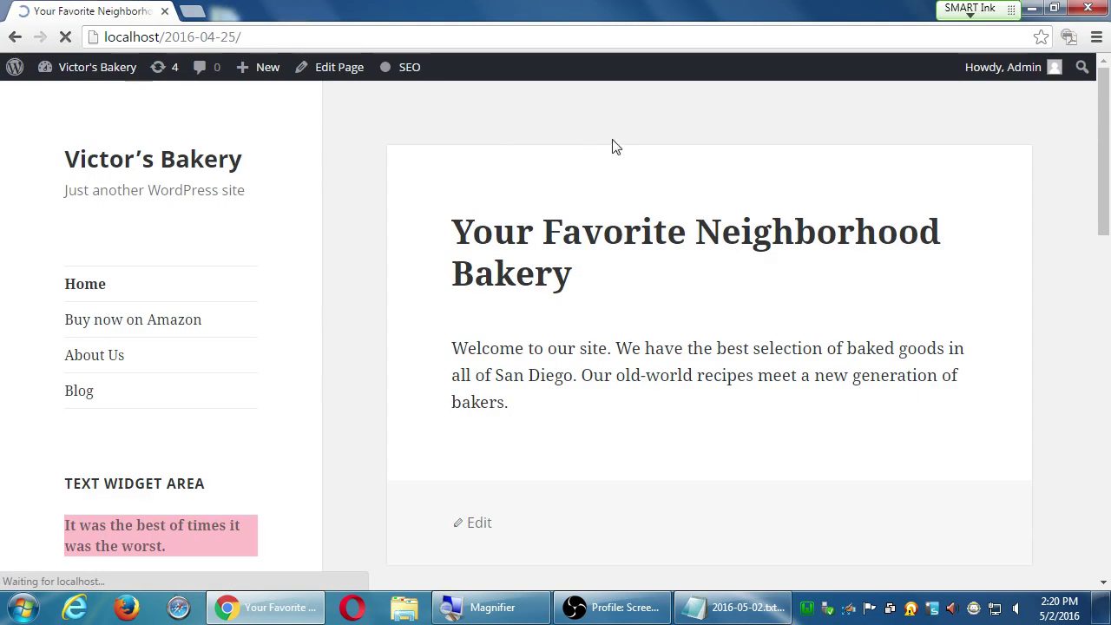
scroll(1047, 471, "down", 4)
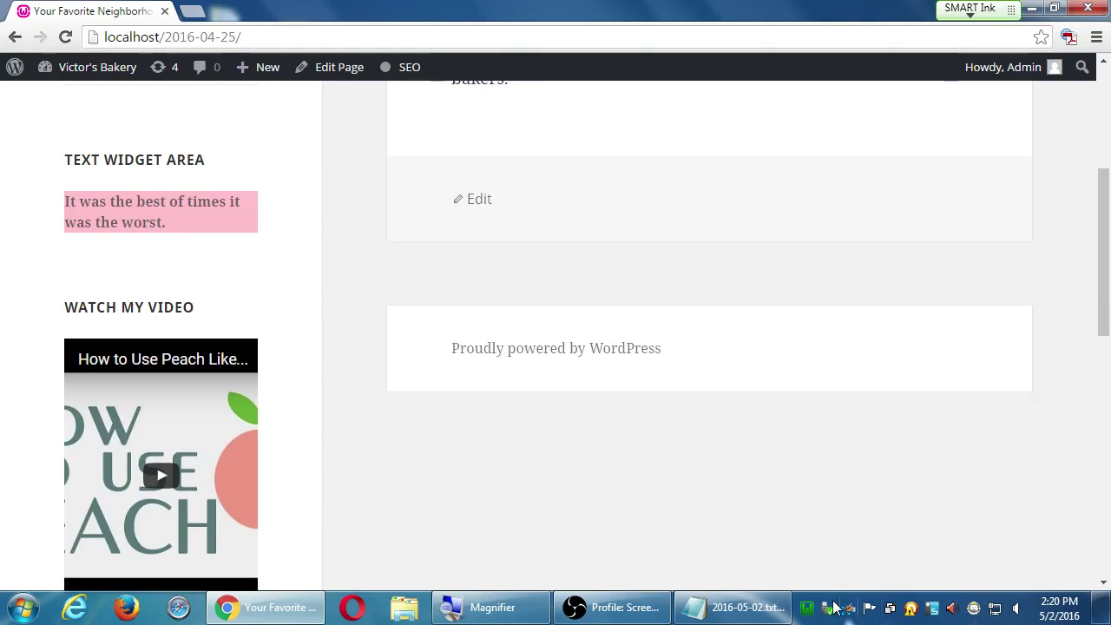
scroll(930, 579, "down", 2)
scroll(929, 579, "down", 2)
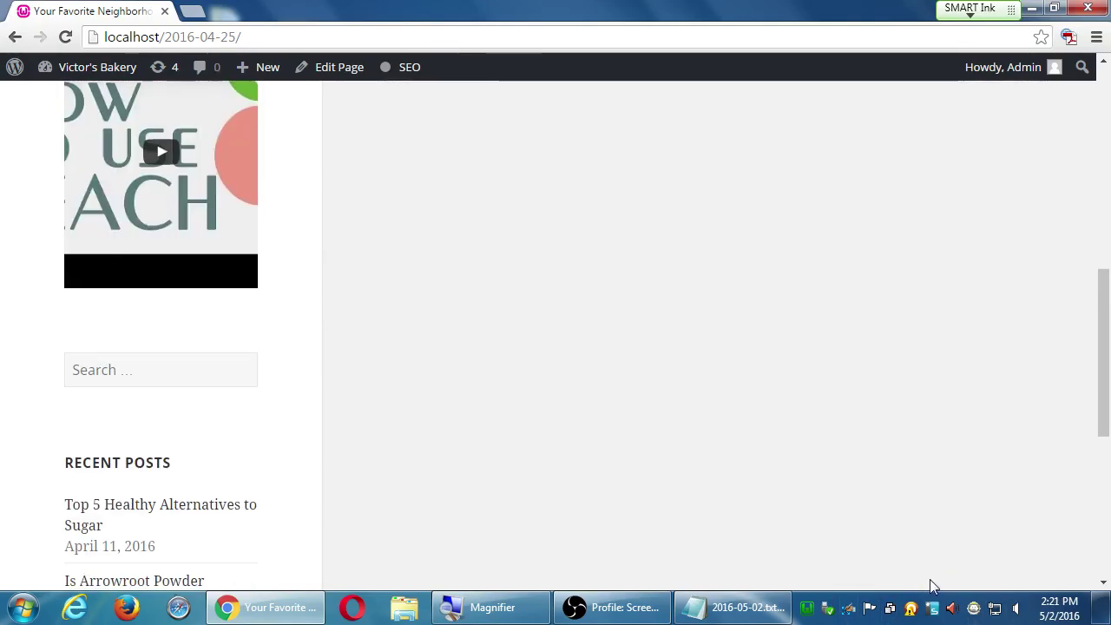
scroll(930, 579, "up", 7)
scroll(928, 586, "up", 1)
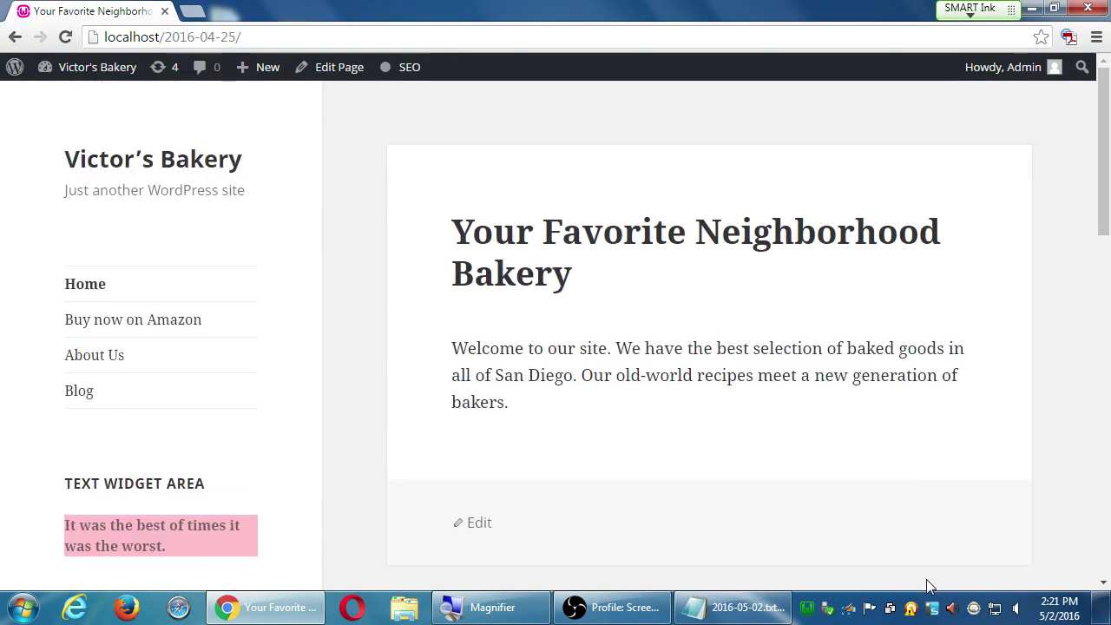
- Go to the admin dashboard's list of all pages and move the Sample Page to the Trash
mouse_move(104, 79)
left_click(81, 100)
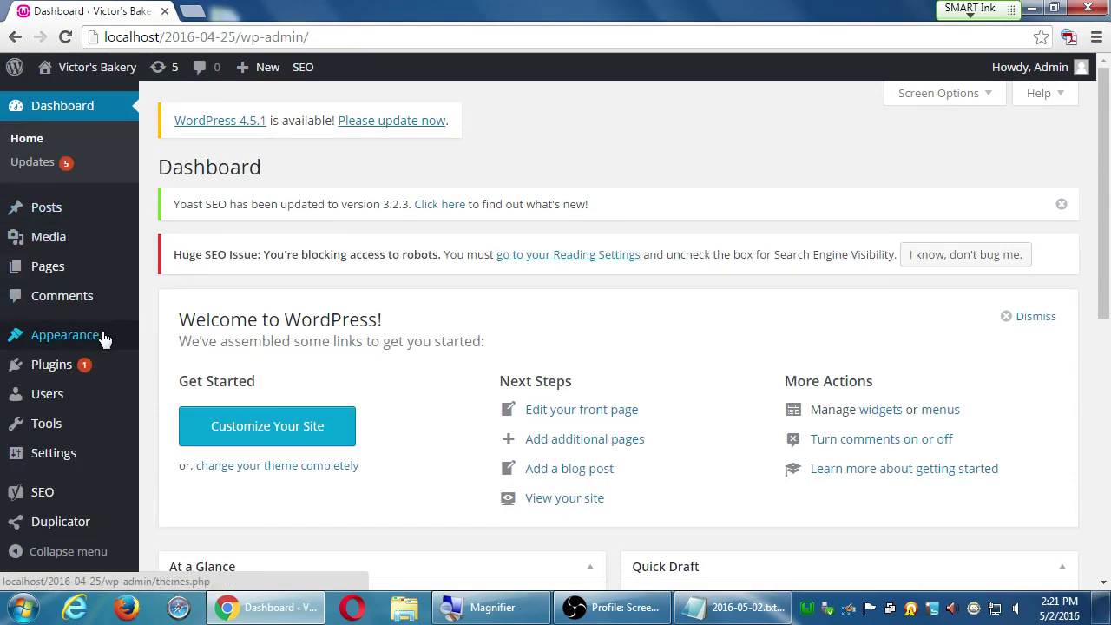
mouse_move(102, 338)
left_click(52, 266)
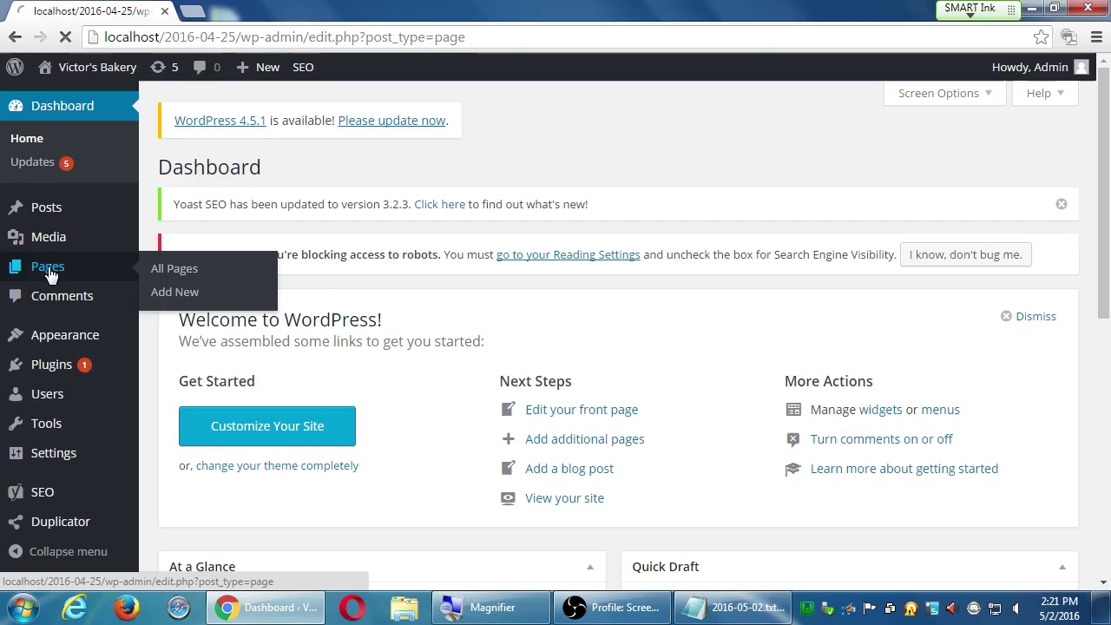
scroll(572, 425, "down", 2)
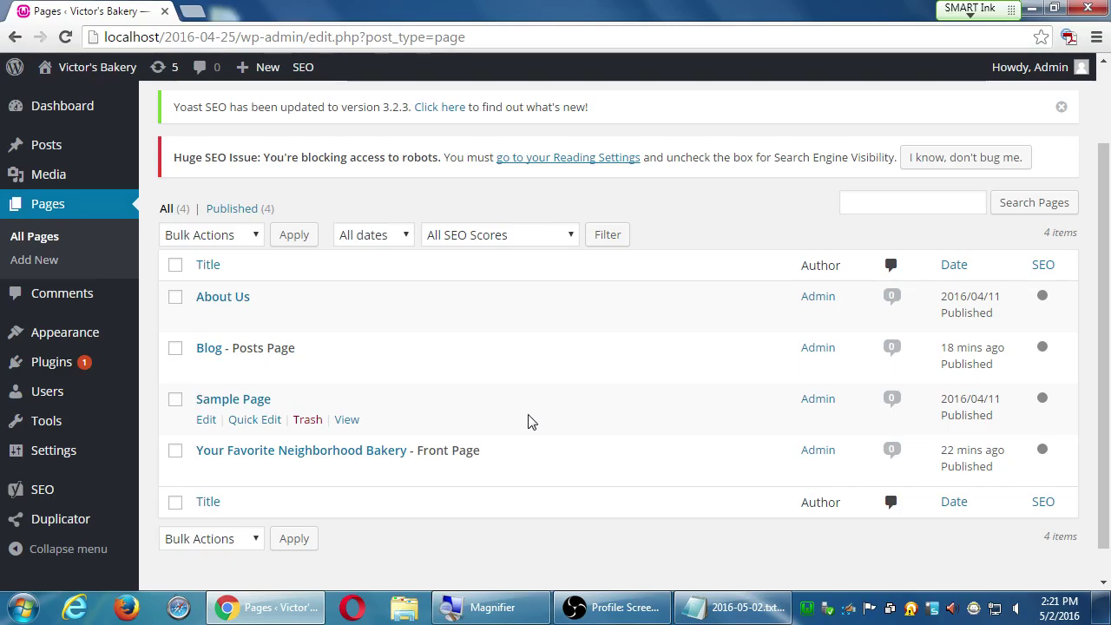
left_click(303, 421)
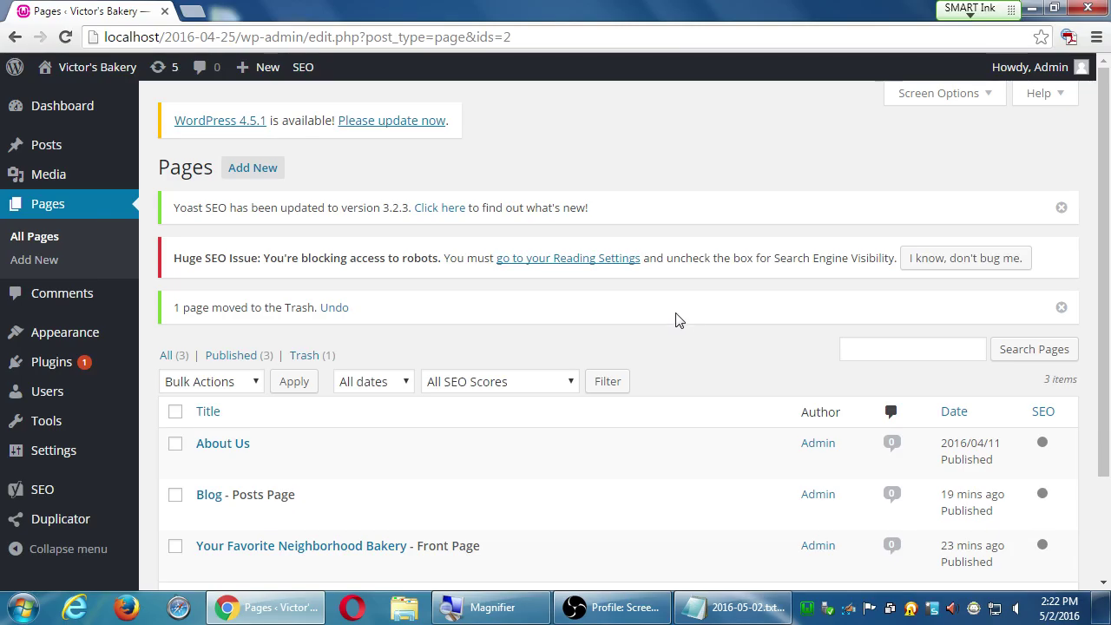
- Switch to the Windows desktop and empty the Recycle Bin, permanently deleting its items
key("super+d")
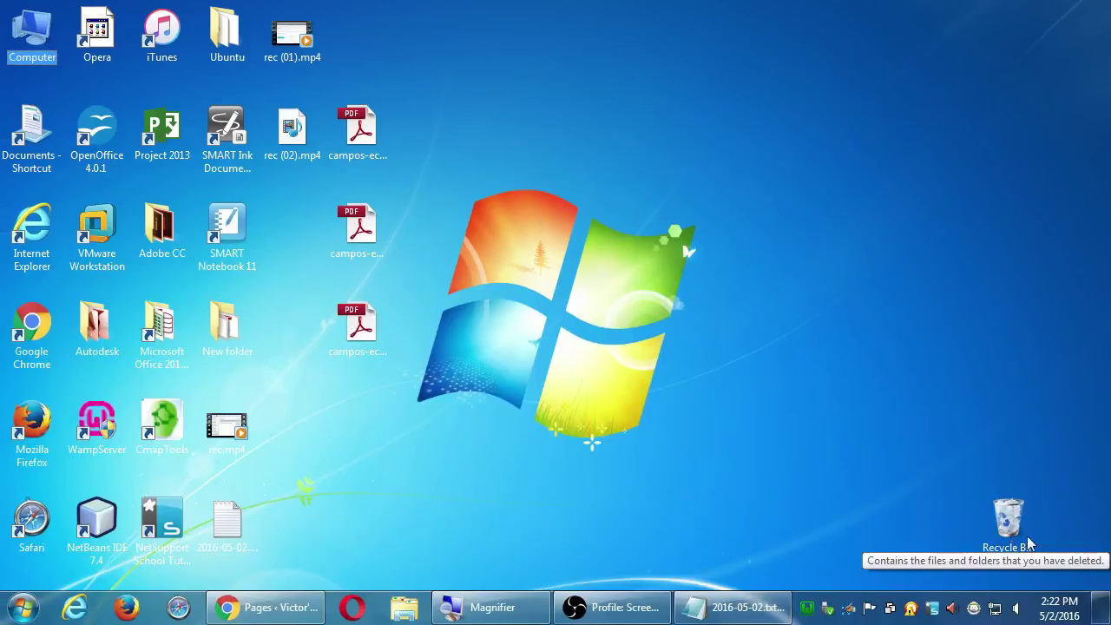
left_click(963, 428)
right_click(1009, 528)
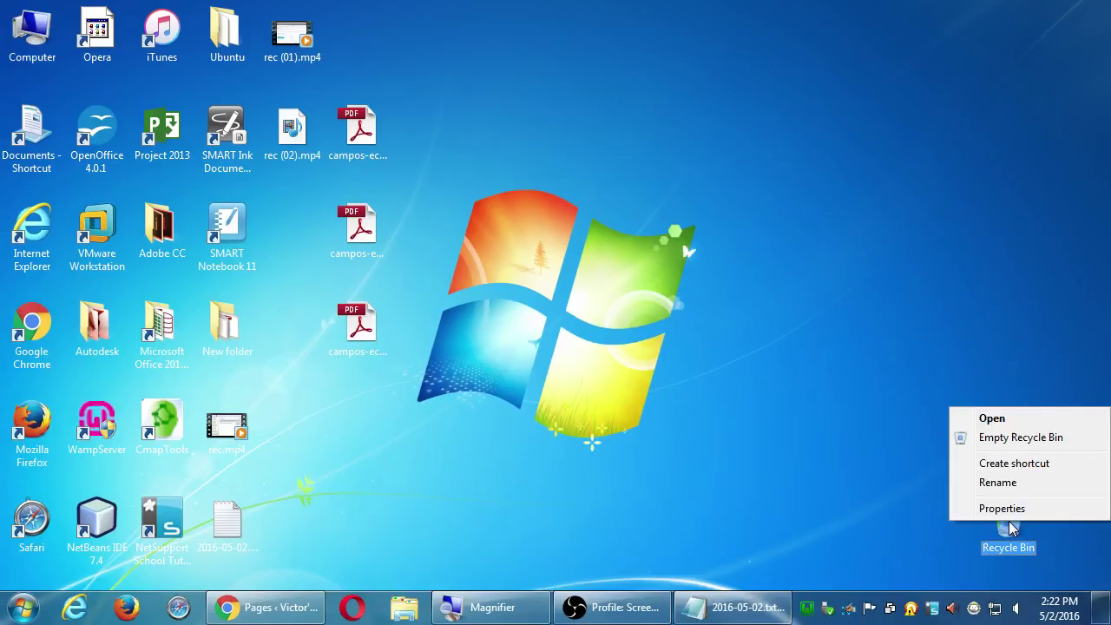
left_click(1041, 442)
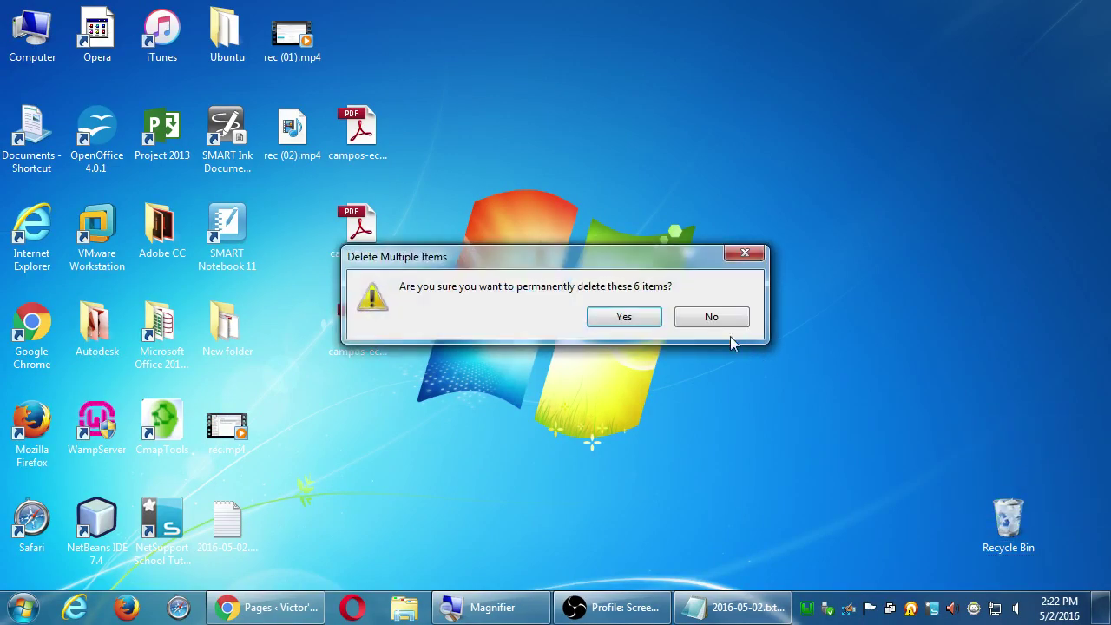
left_click(633, 322)
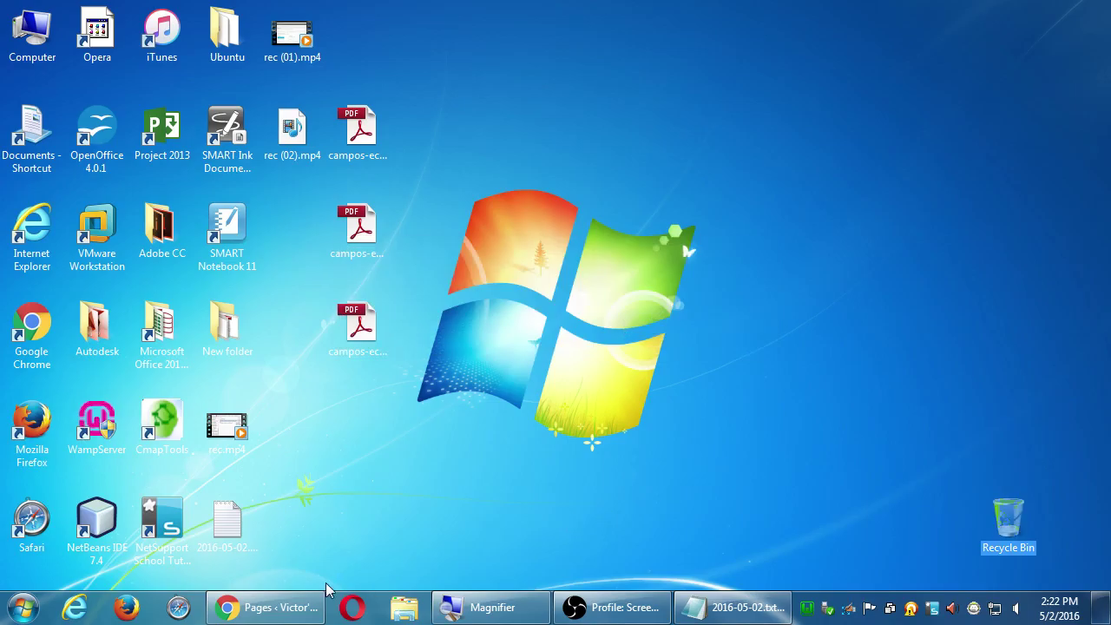
- Return to the WordPress pages list in Chrome, permanently delete Sample Page from the Trash, and show all pages again
left_click(305, 613)
scroll(535, 422, "down", 2)
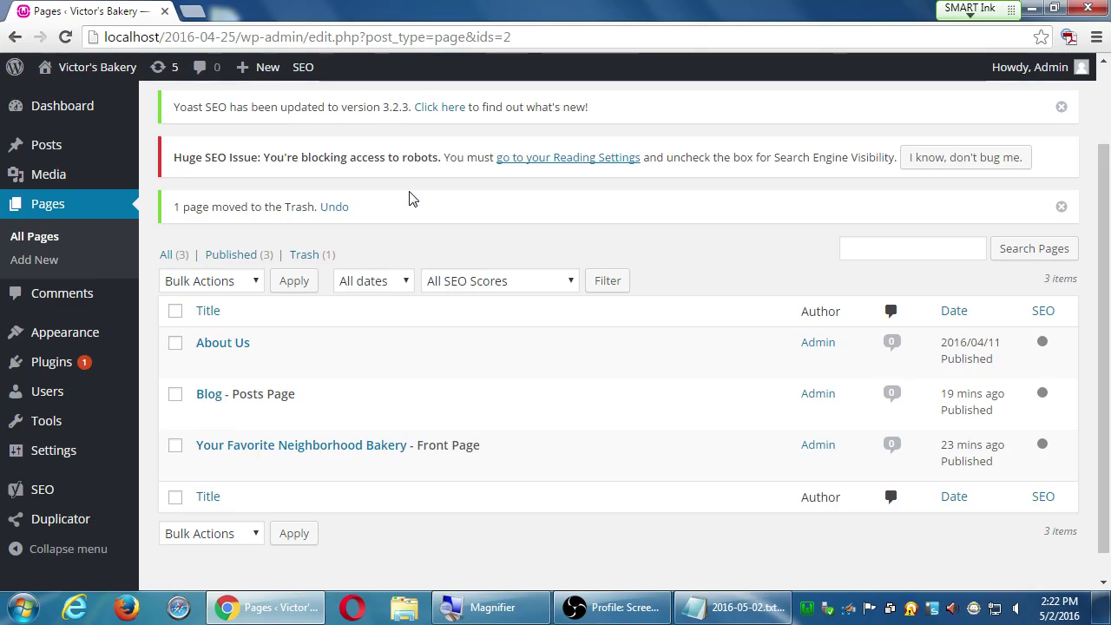
left_click(311, 256)
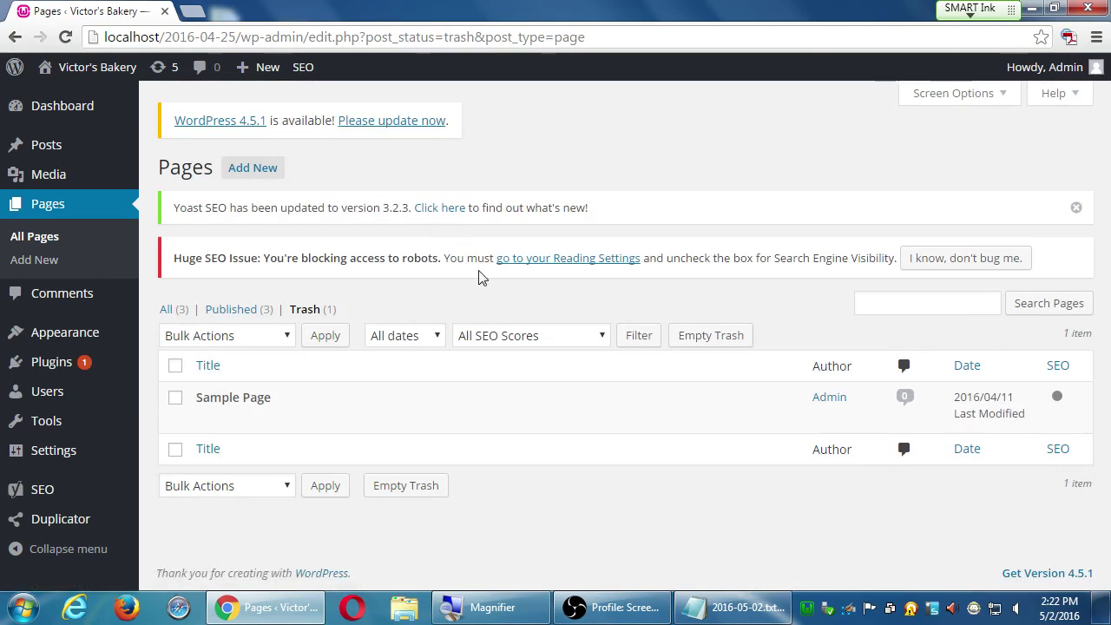
mouse_move(340, 389)
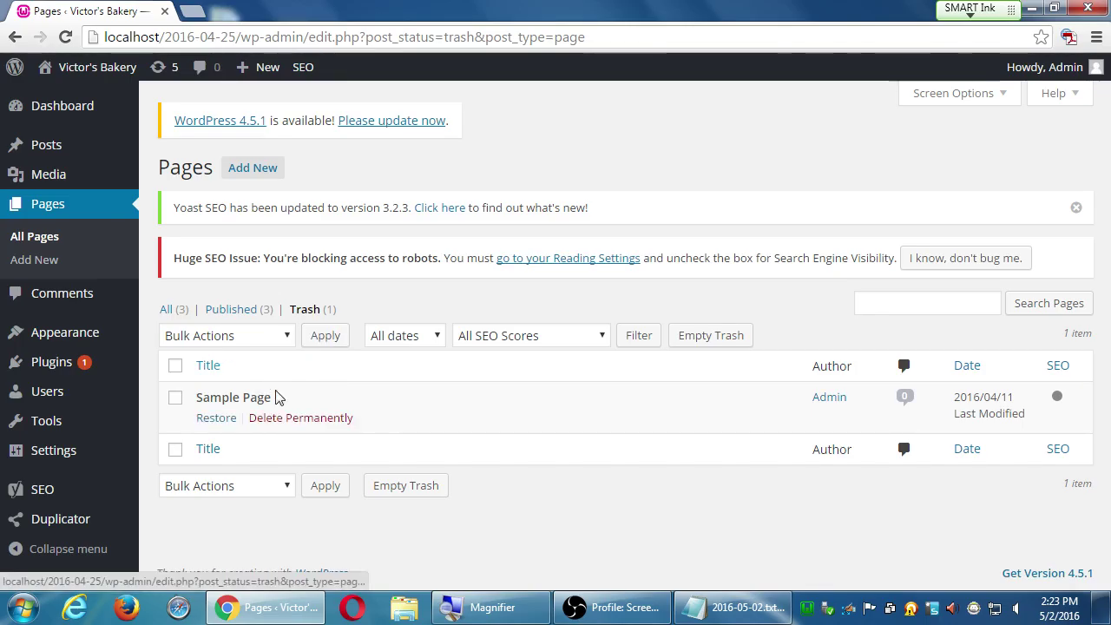
left_click(292, 420)
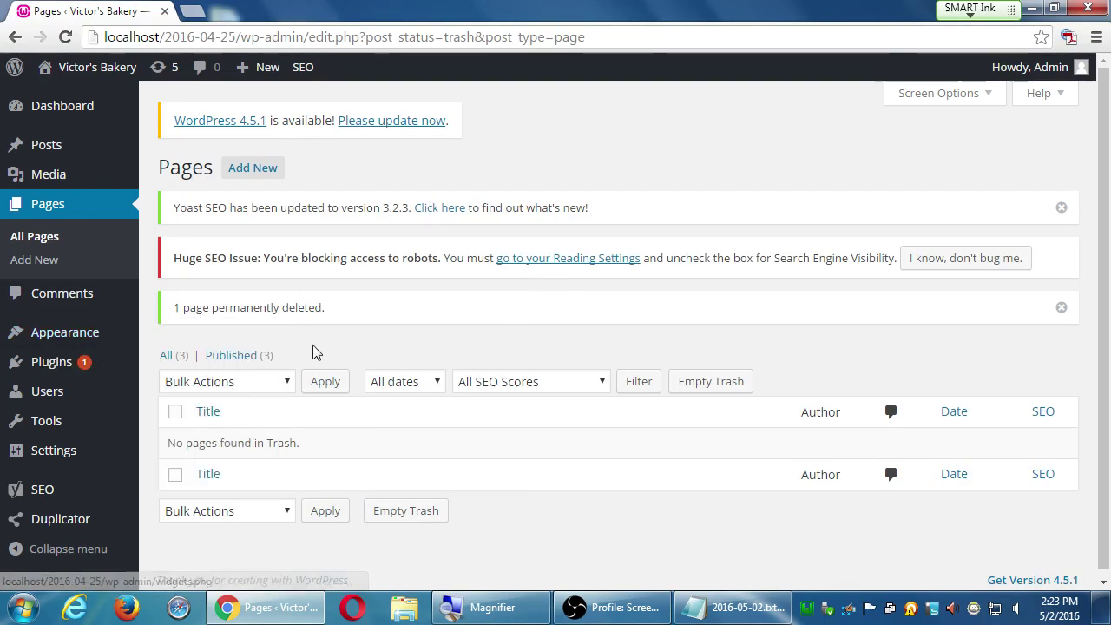
left_click(164, 356)
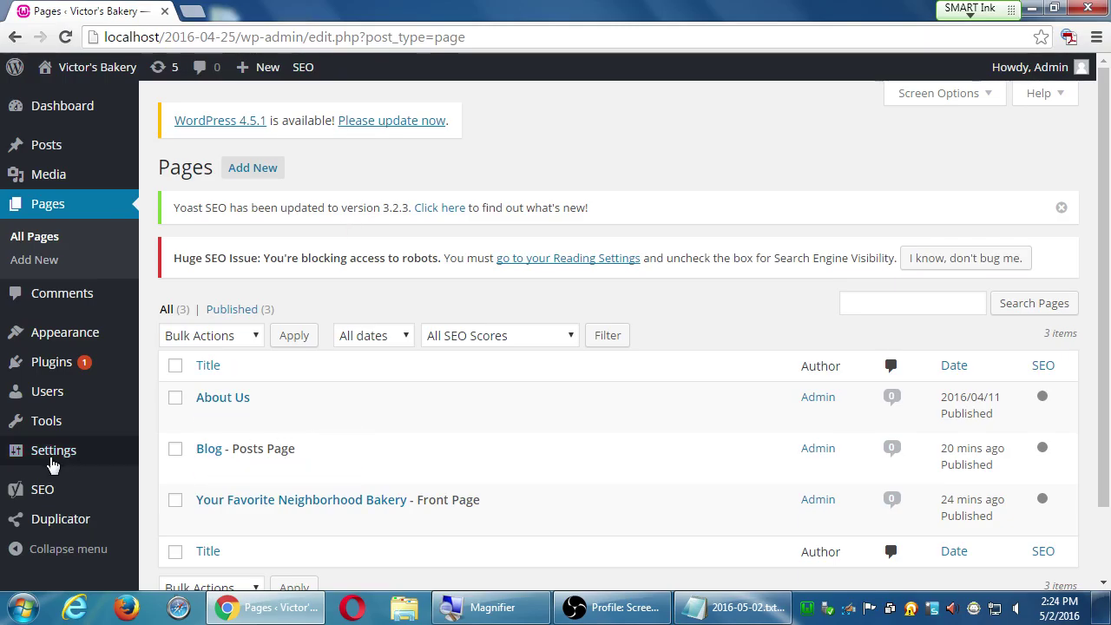
- Open the site's Discussion settings and examine the default article and comment options
mouse_move(59, 458)
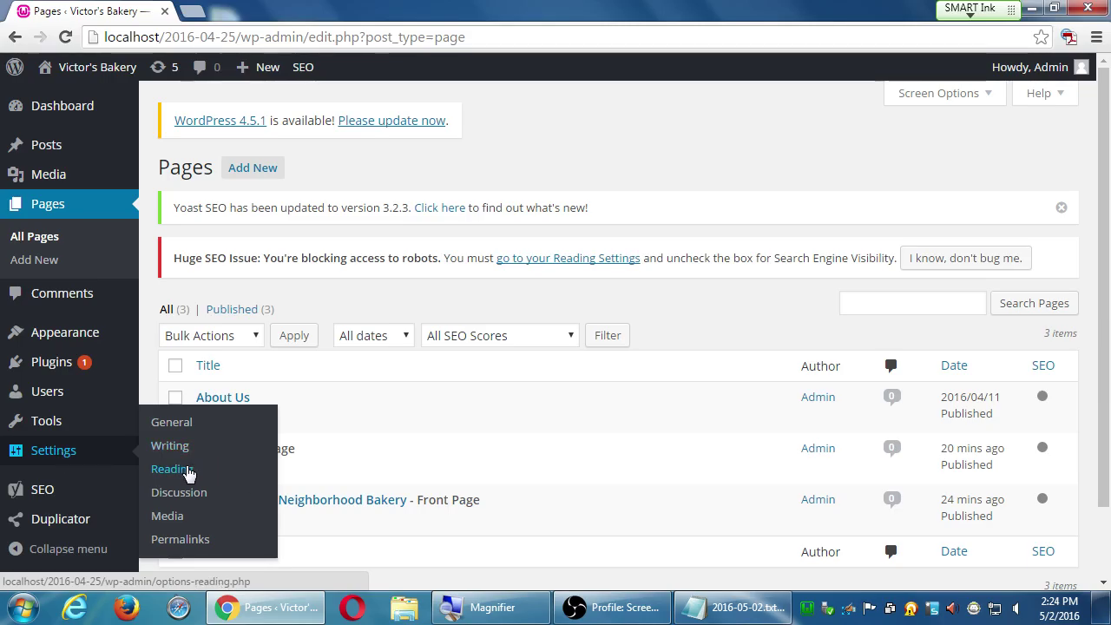
left_click(188, 472)
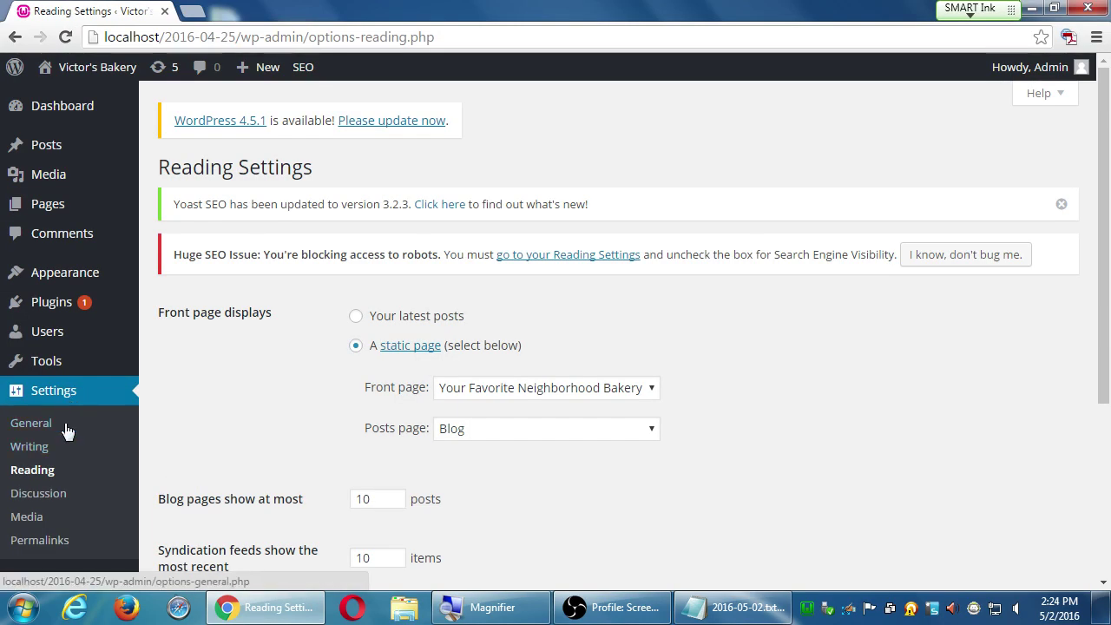
left_click(43, 496)
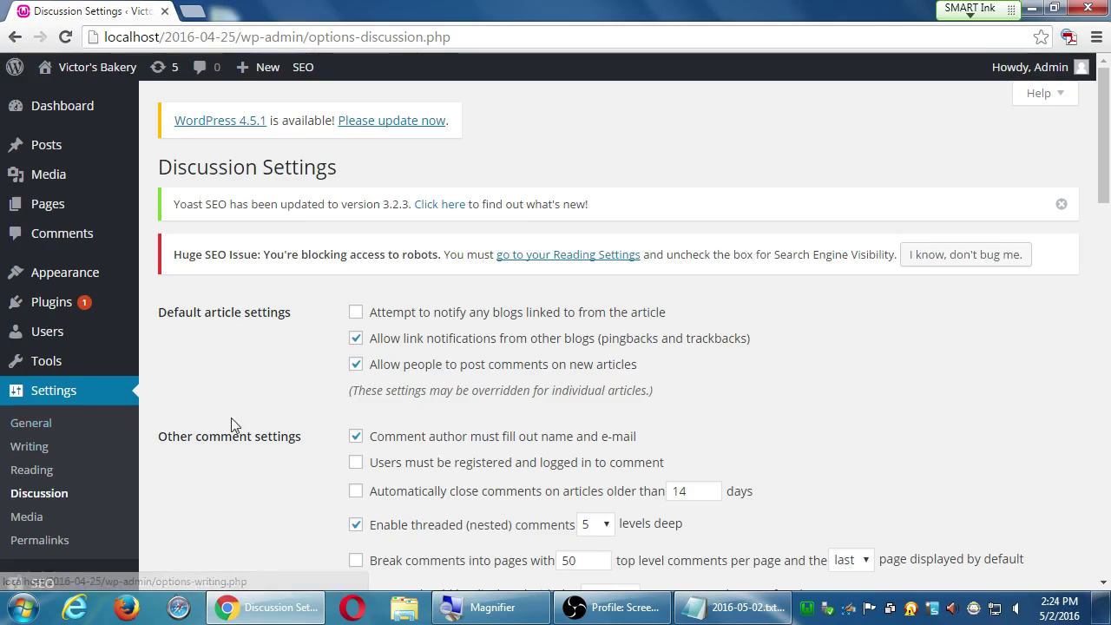
scroll(239, 419, "down", 1)
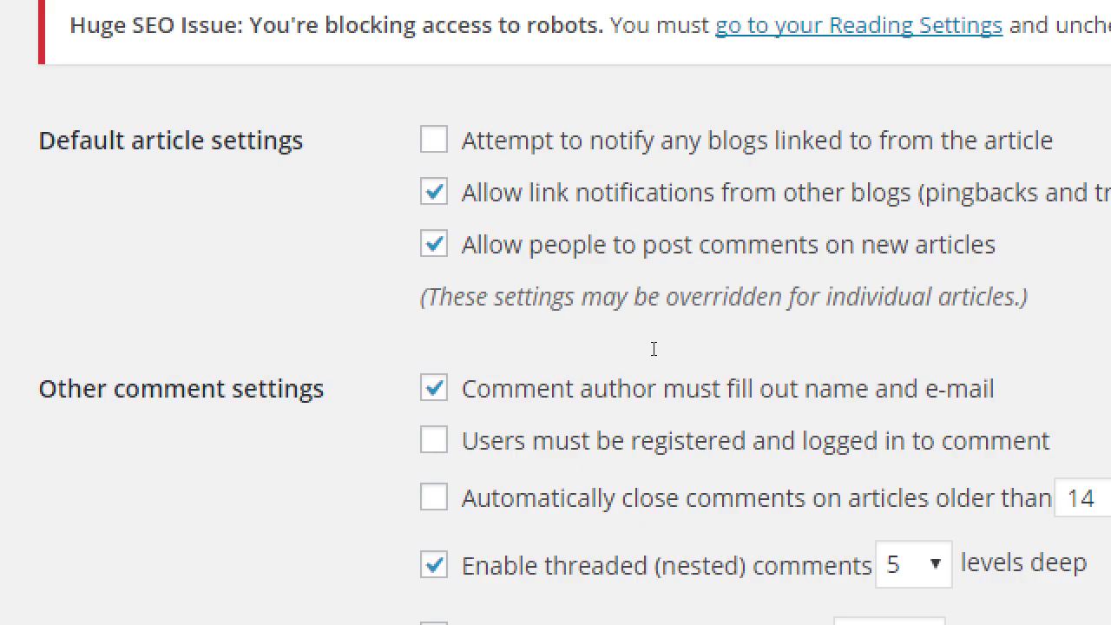
key("super+minus")
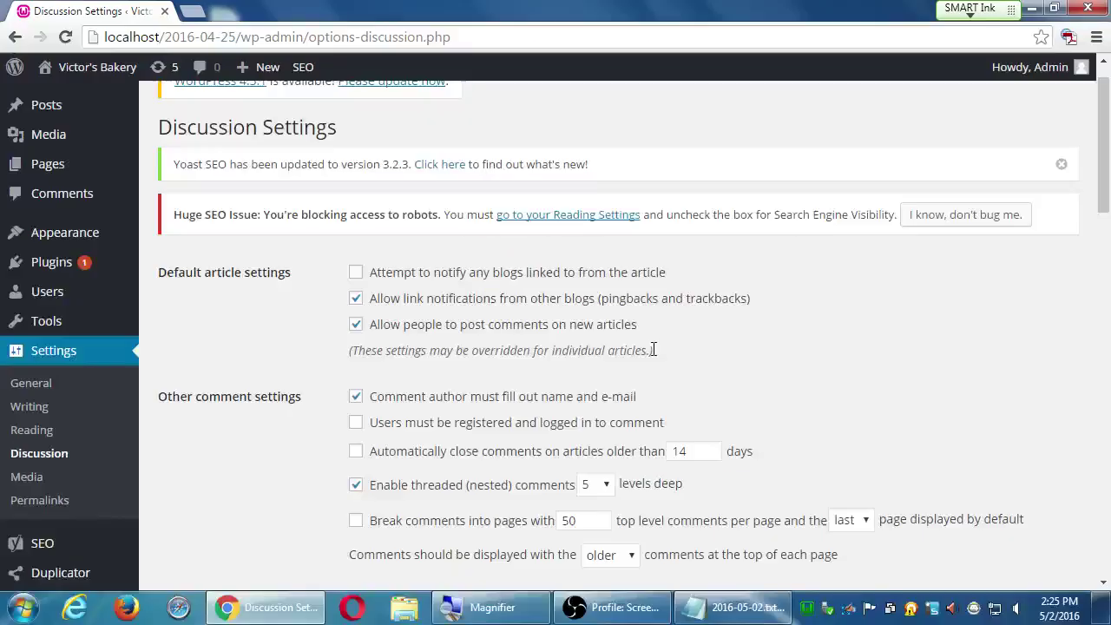
- Switch to the 2016-05-02.txt notes in Notepad and add the indented line "Adding comments to your site is useful for SEO" under "BLOG ON YOUR SITE"
left_click(701, 614)
key("super+plus")
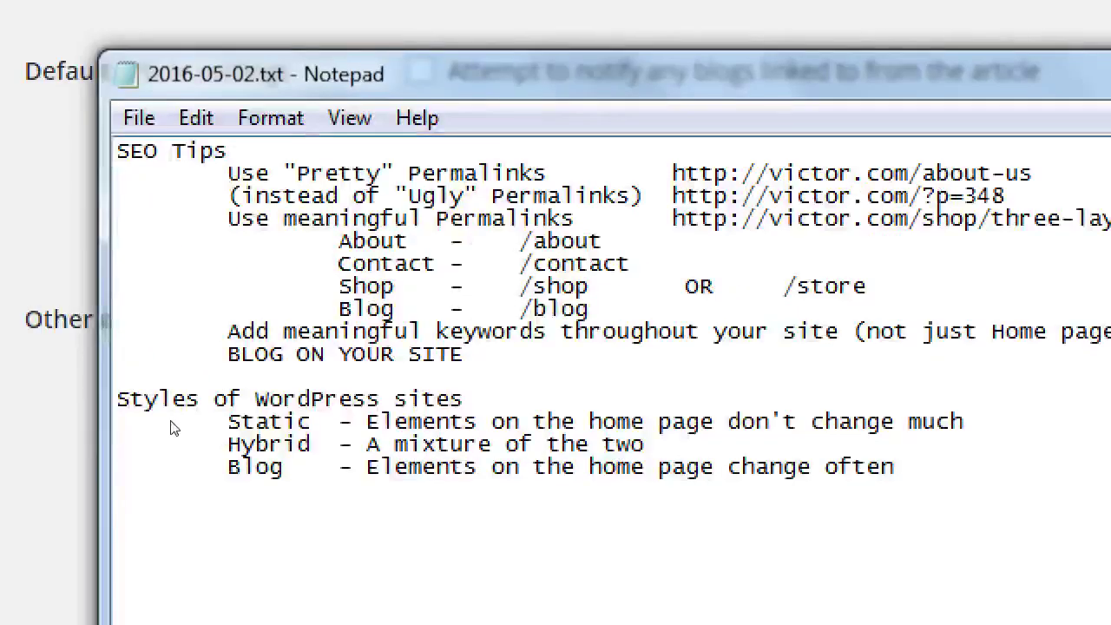
key("Return")
key("Tab")
key("Tab")
type("Adding comments")
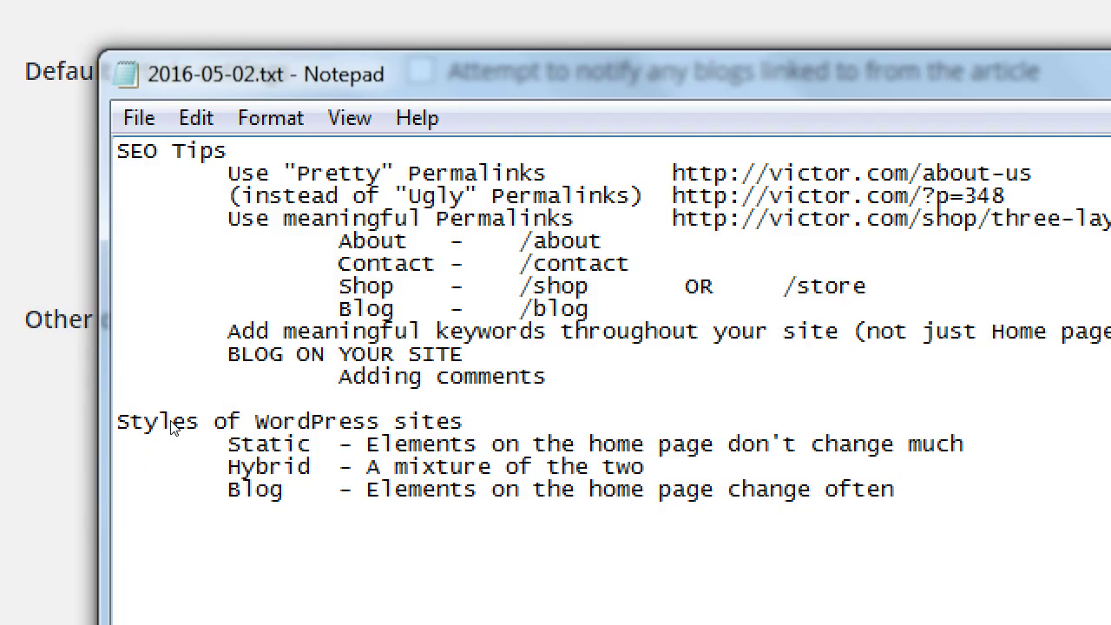
type(" to your site is u")
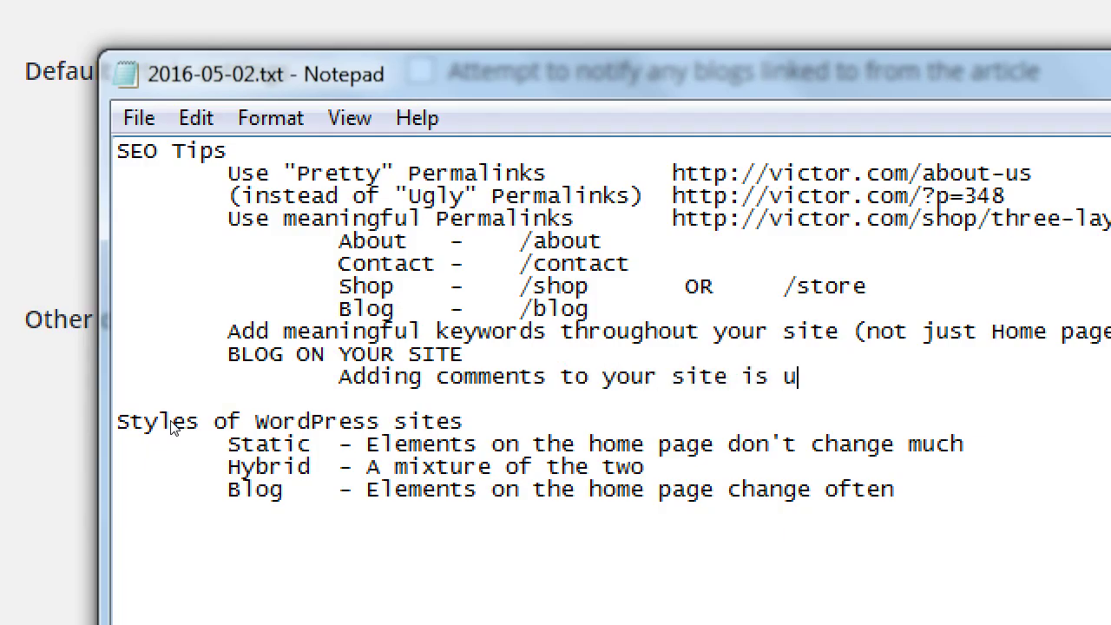
type("seful for SOE")
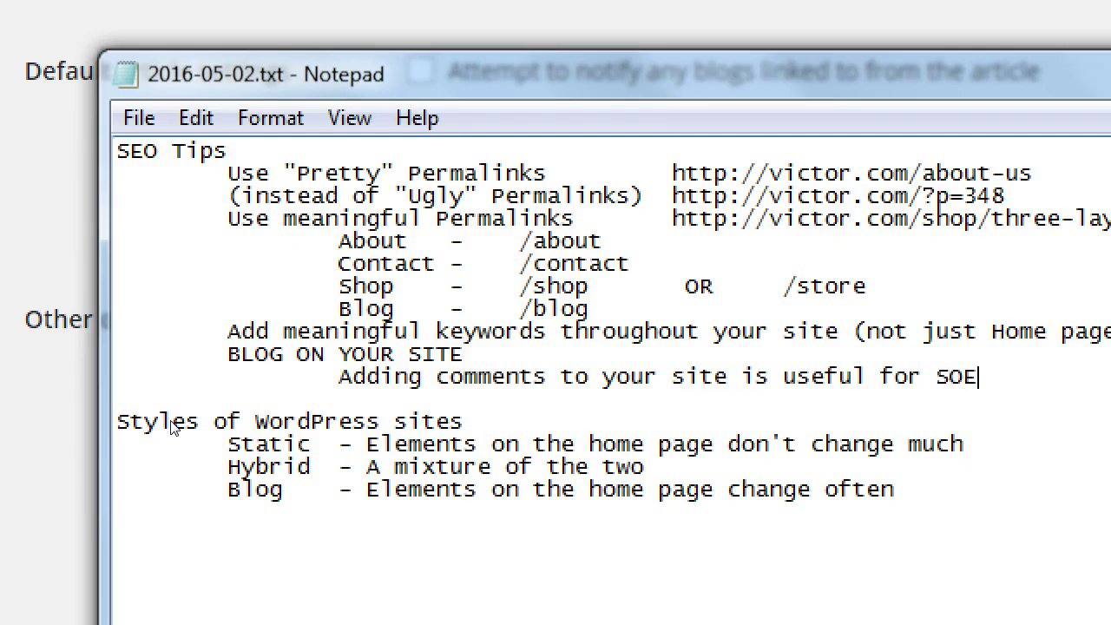
key("BackSpace")
key("BackSpace")
type("EO")
key("super+minus")
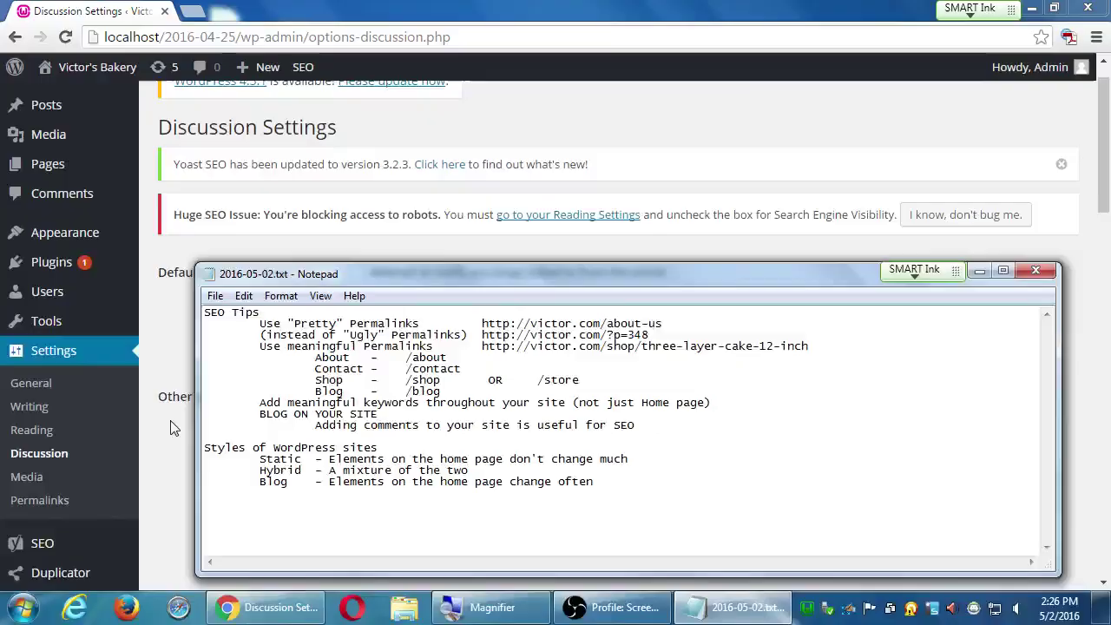
- Switch back to Chrome, visit the live site, and look over the front page below its content for a comment form
left_click(103, 68)
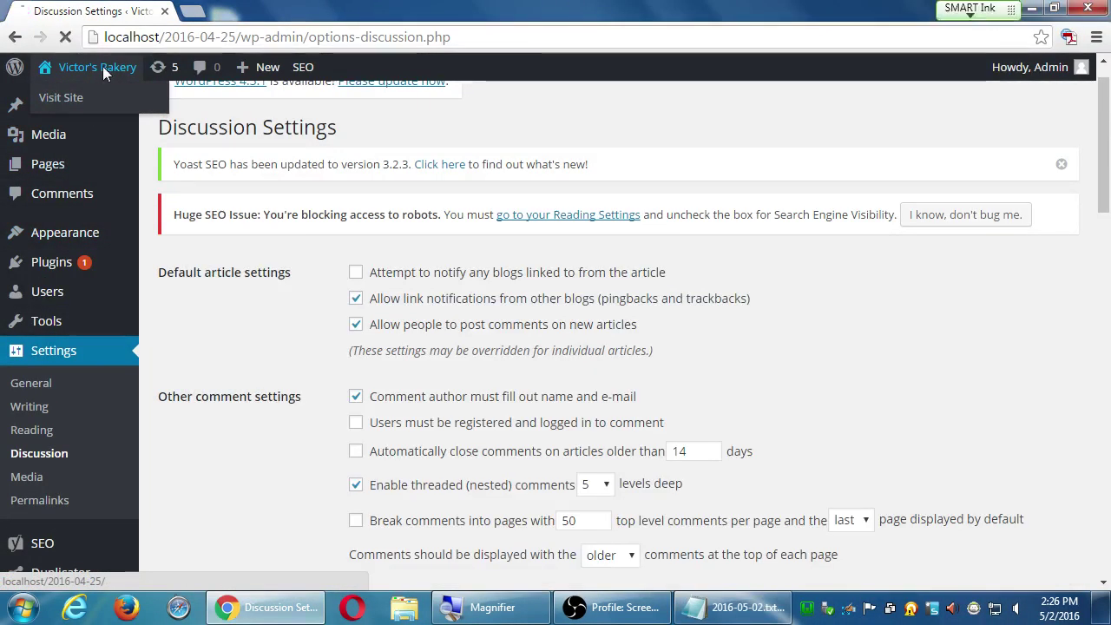
scroll(466, 285, "down", 5)
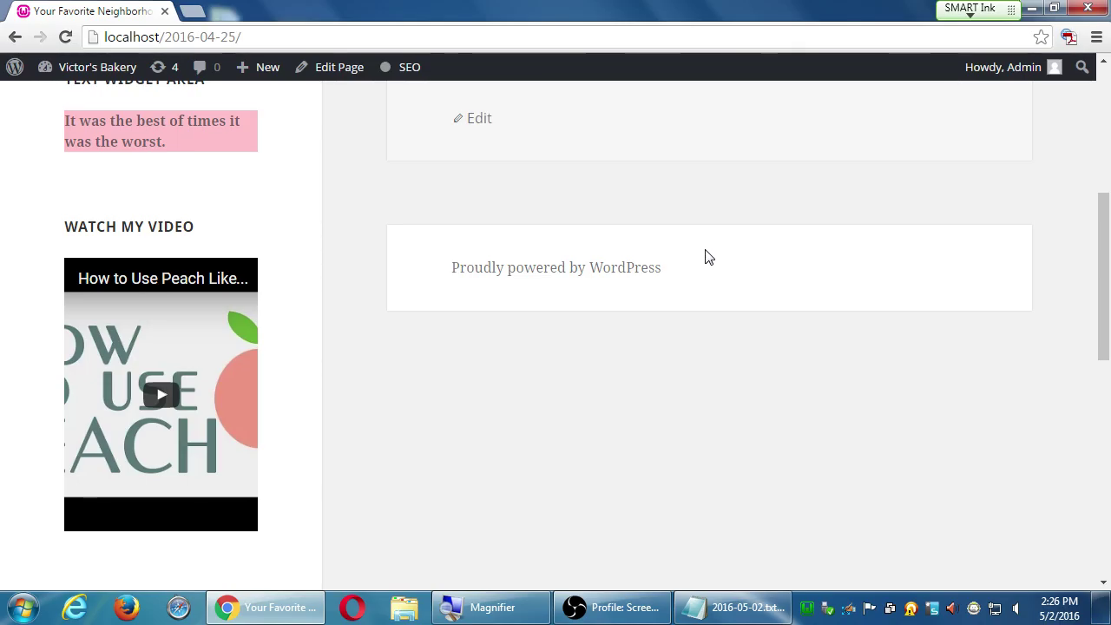
scroll(703, 255, "up", 5)
scroll(698, 250, "down", 5)
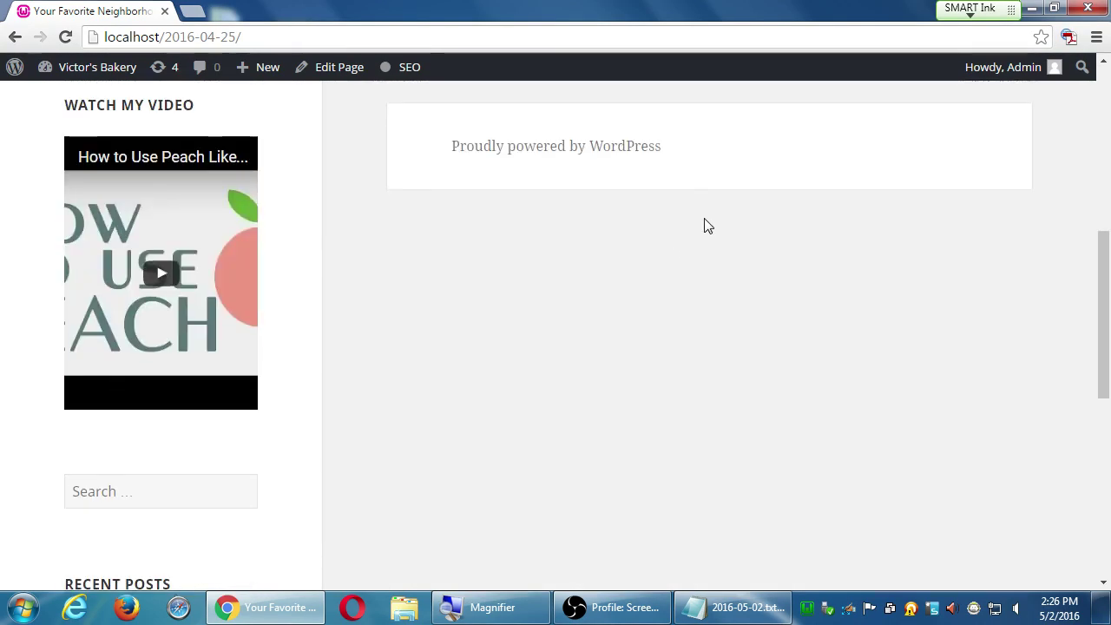
scroll(698, 250, "up", 1)
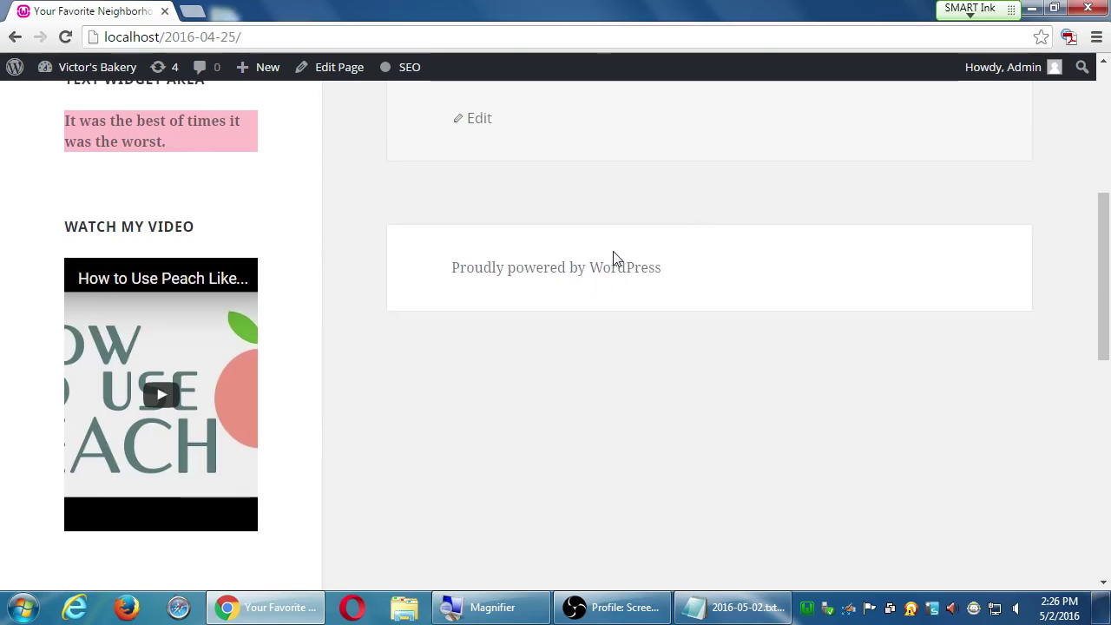
- Go from the live site back to the admin dashboard
mouse_move(94, 84)
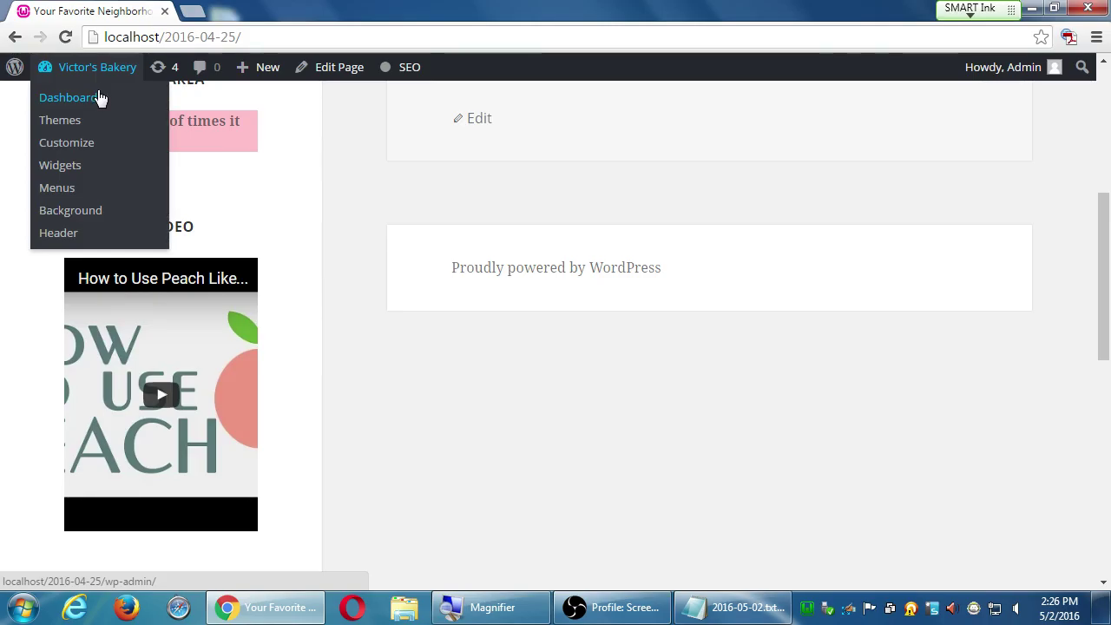
left_click(100, 97)
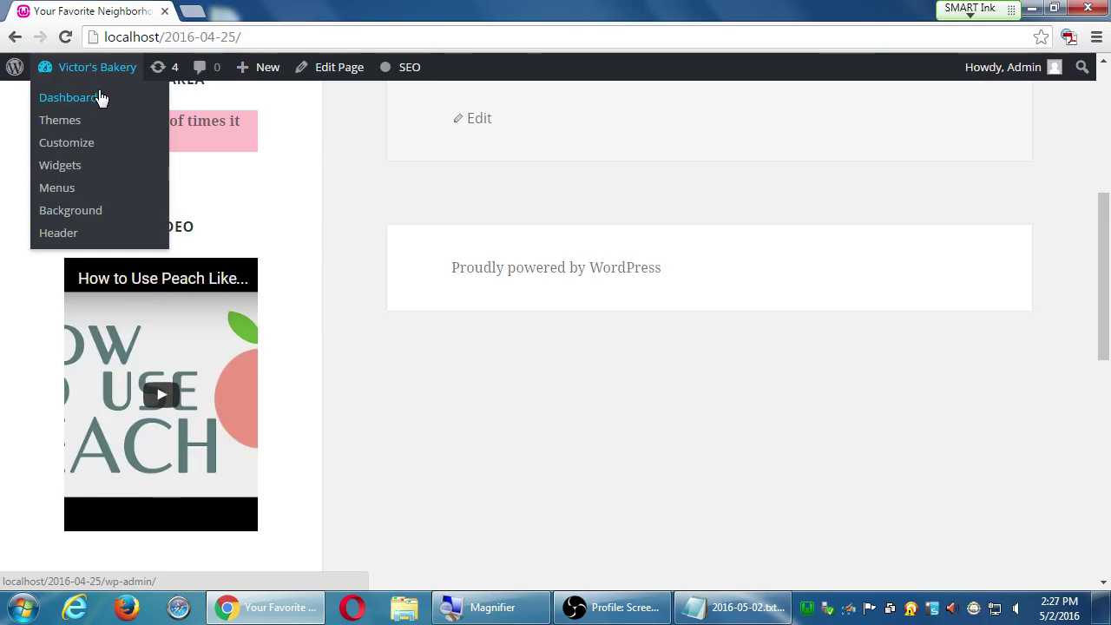